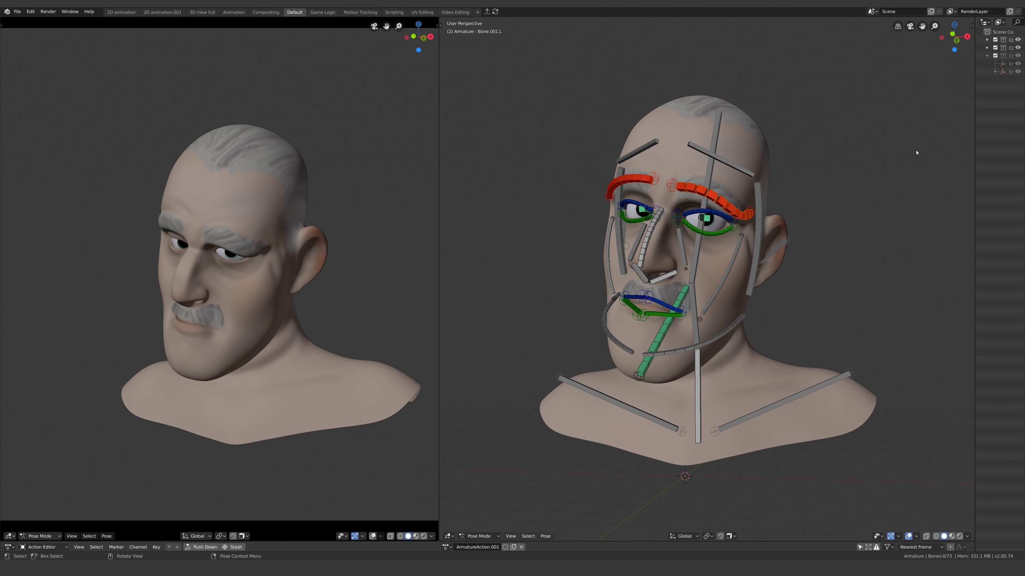
Play back the animation of the rigged face.
key(space)
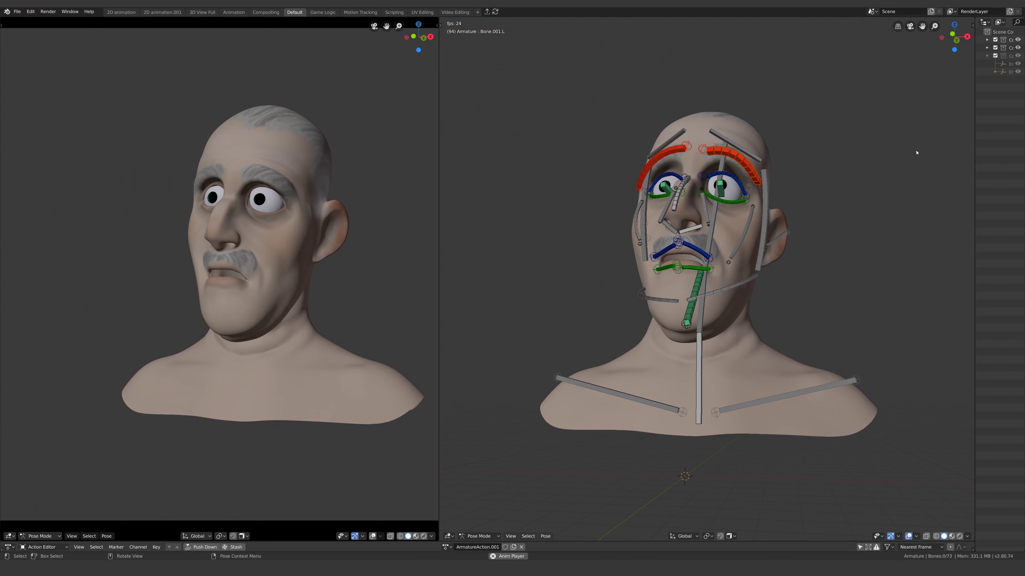
Add an armature at the base of the tall box, working in the front view.
click(464, 250)
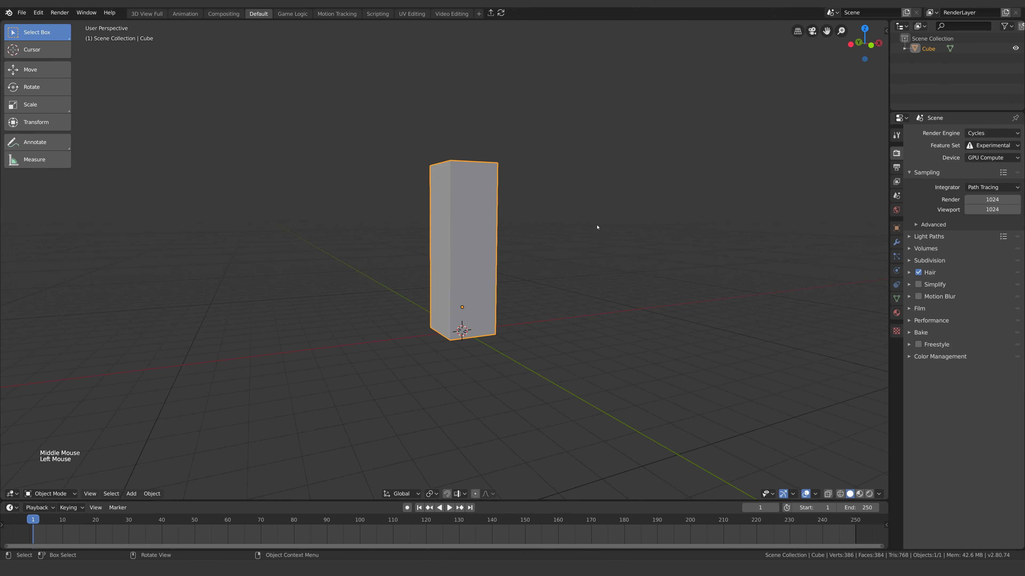
mouse_move(597, 227)
middle_down()
mouse_move(611, 229)
mouse_move(602, 229)
middle_up()
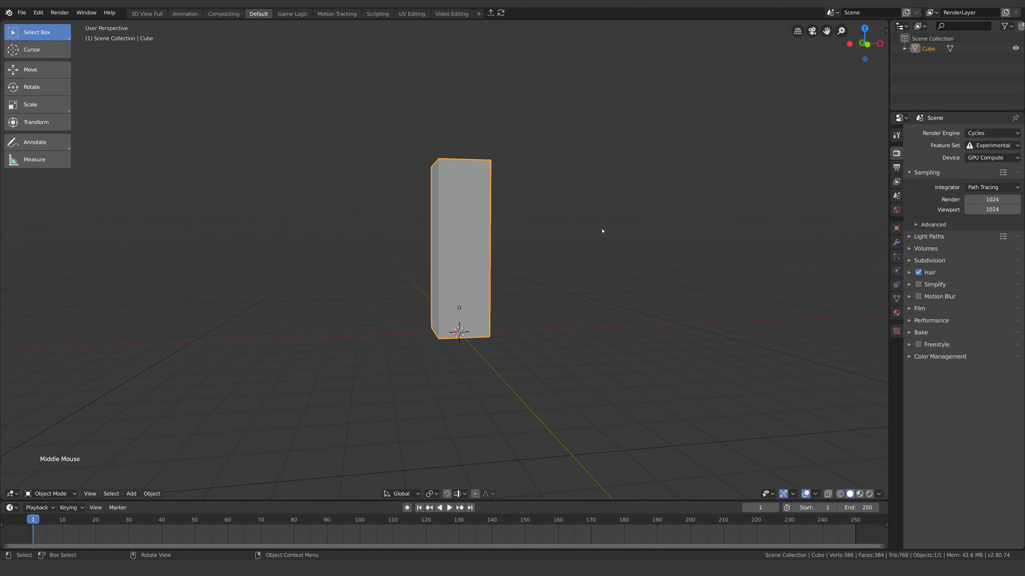
key(KP_1)
key(shift+a)
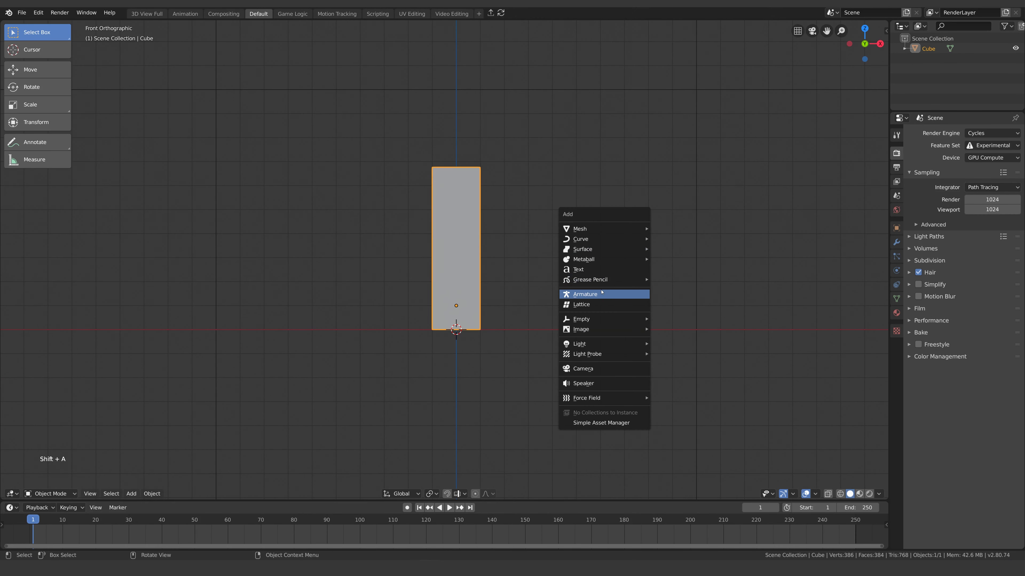
click(605, 294)
Make the armature display In Front of the mesh and scale it up to about the box's height.
click(897, 271)
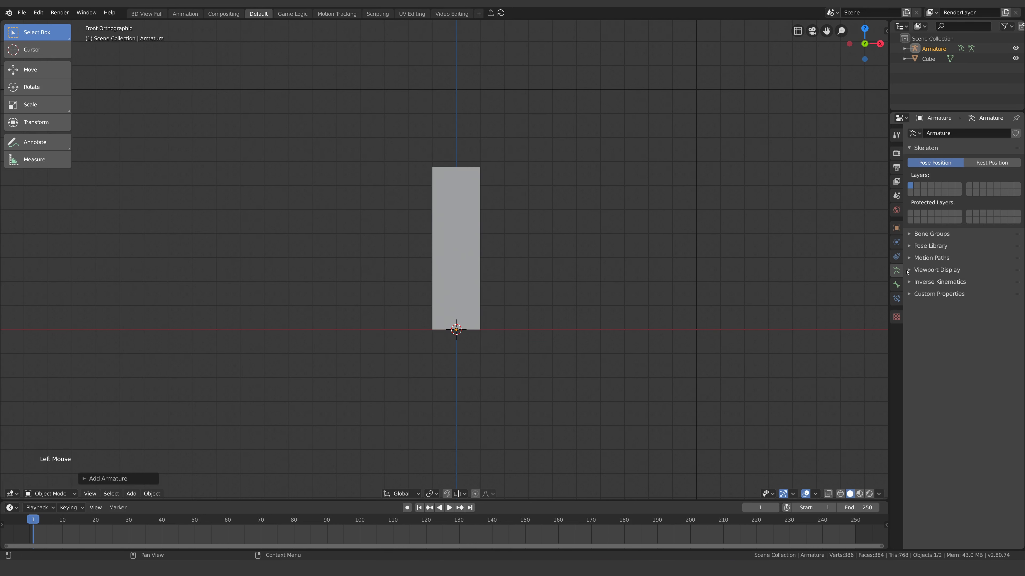
click(908, 270)
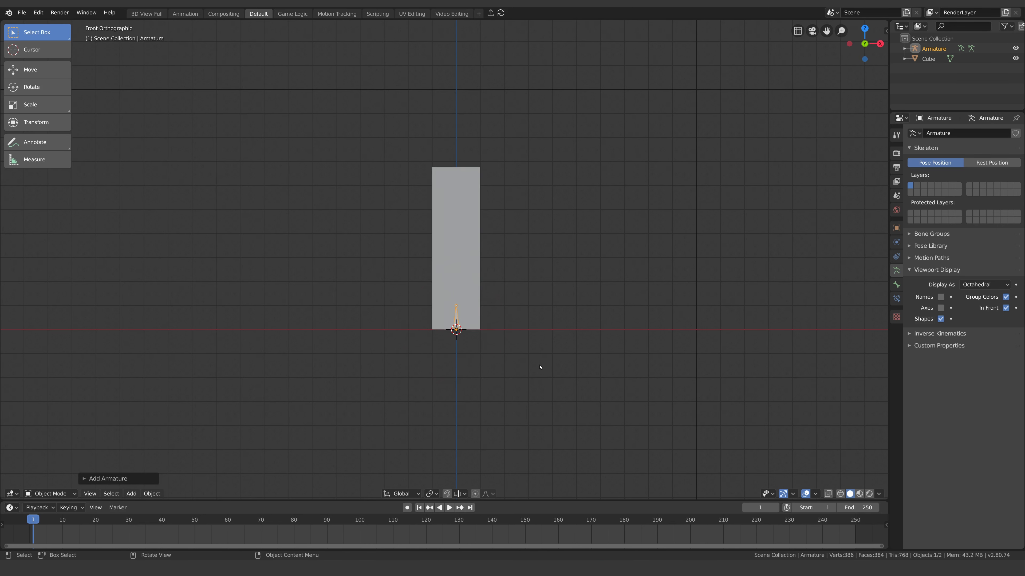
key(s)
click(195, 469)
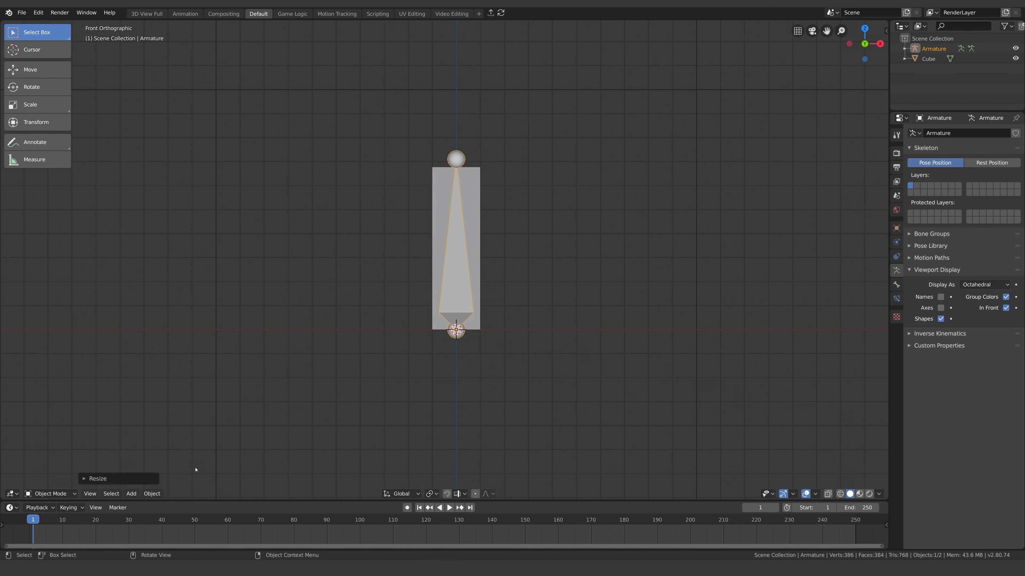
Subdivide the armature's single bone with 2 cuts to get three bones.
key(Tab)
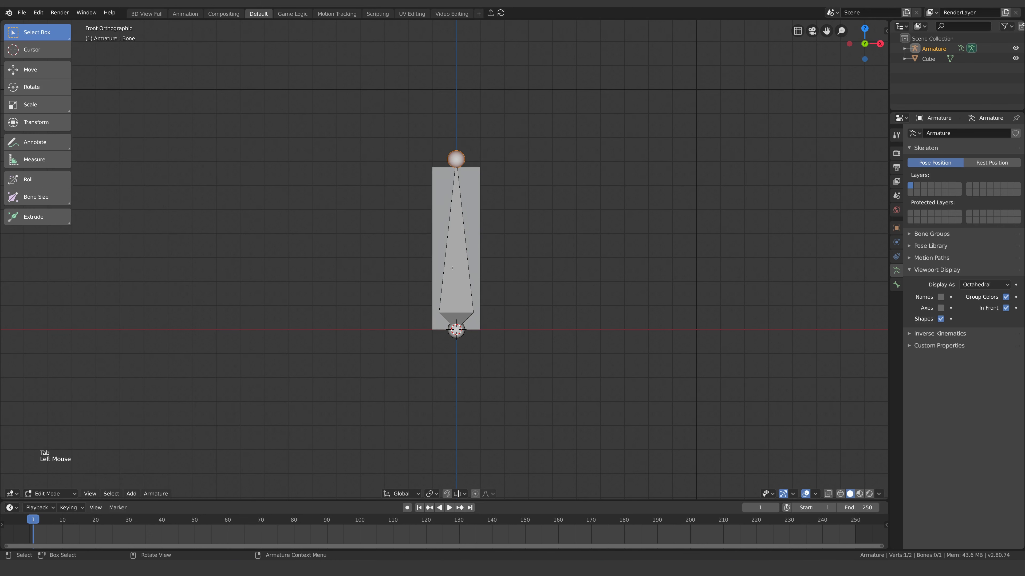
click(452, 268)
right_click(455, 267)
click(454, 268)
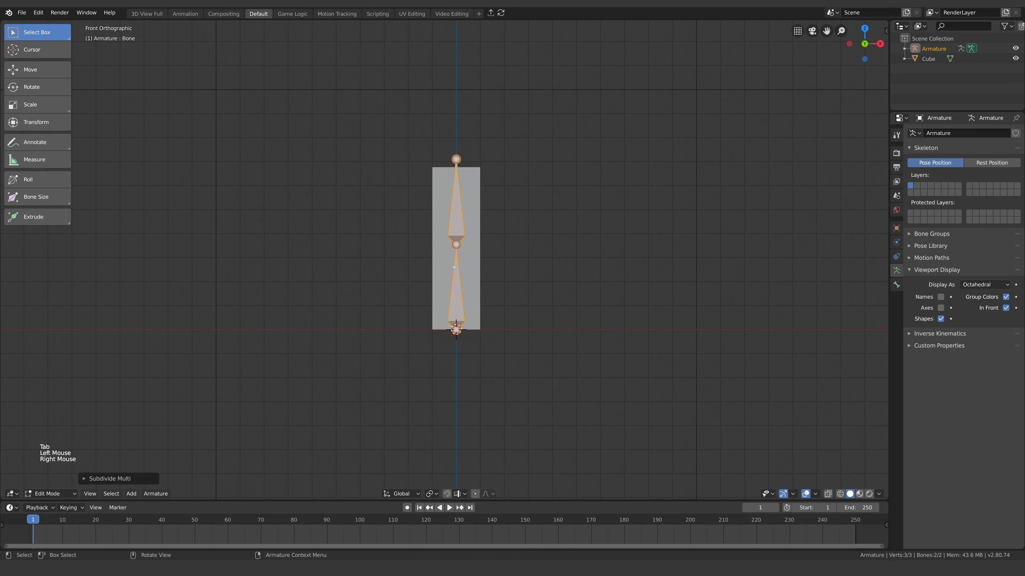
key(F9)
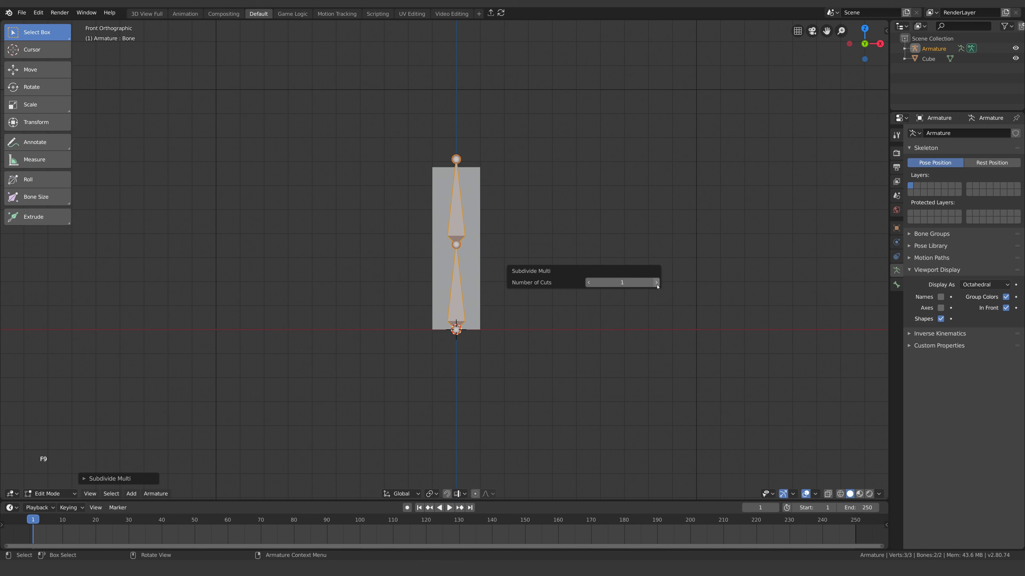
click(656, 282)
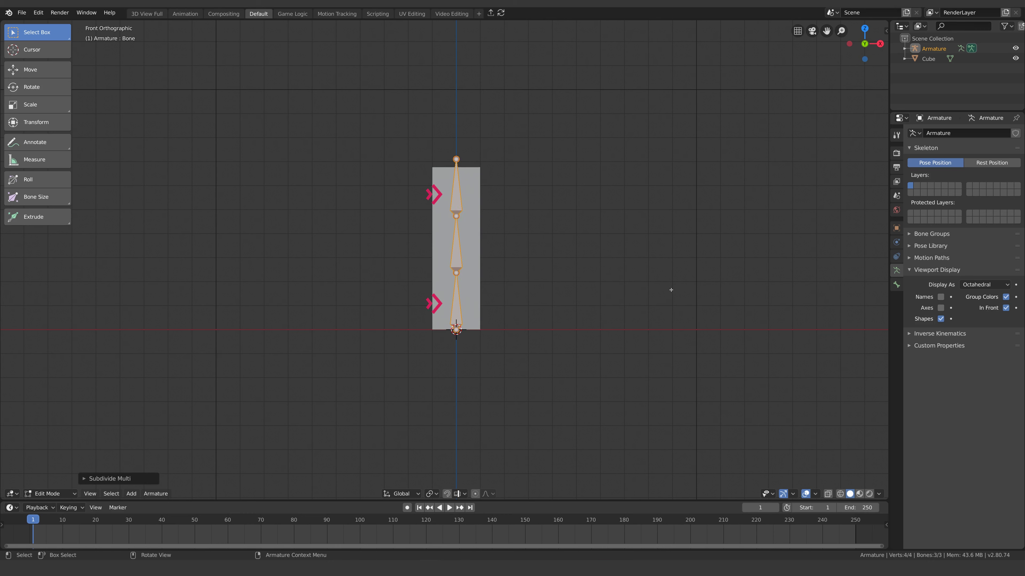
Turn off Deform for the lowest and the uppermost bones of the chain.
click(458, 306)
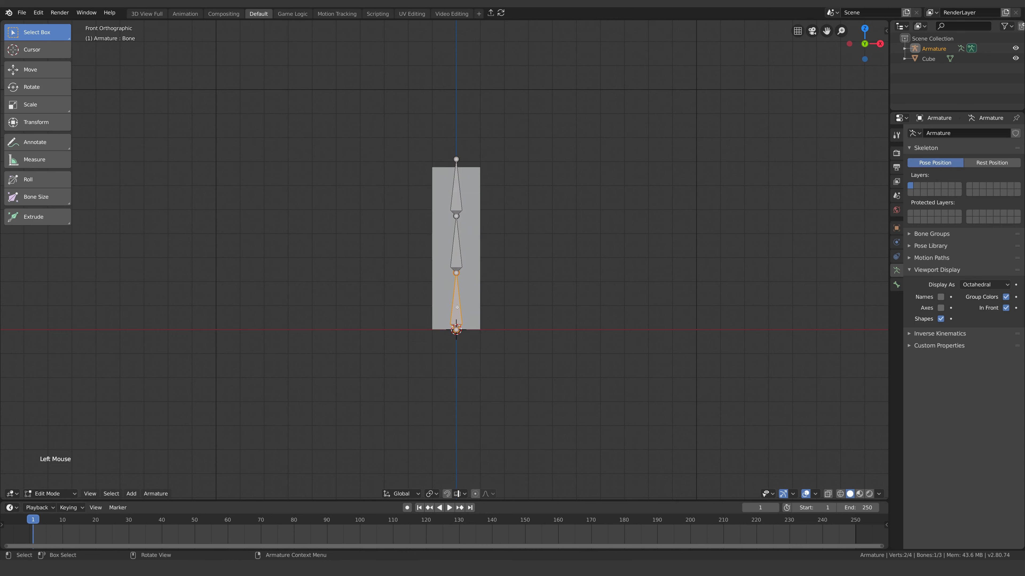
click(897, 285)
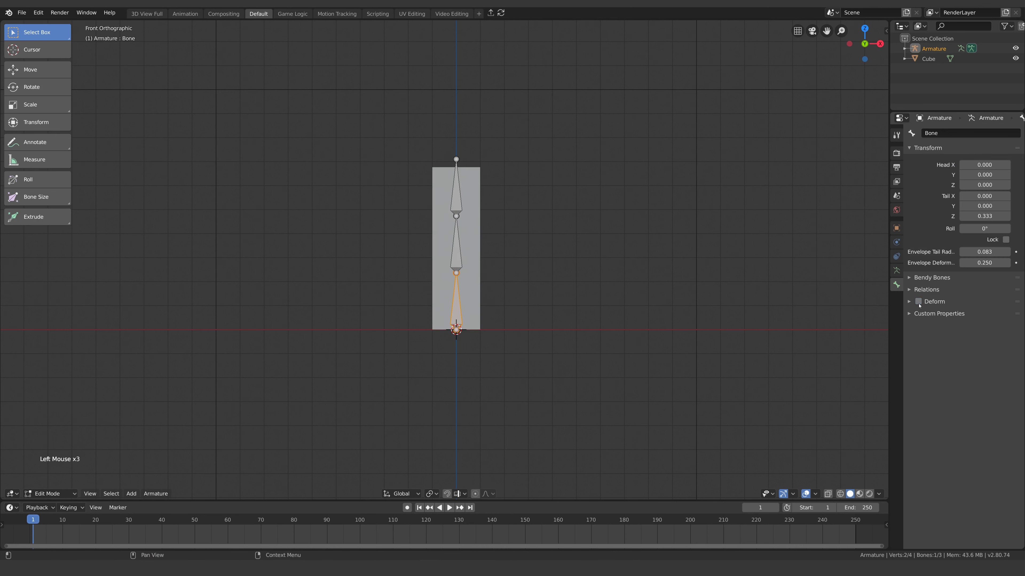
click(454, 198)
Rename the uppermost bone to Bone_out.
double_click(952, 133)
key(BackSpace)
key(BackSpace)
key(BackSpace)
key(BackSpace)
text(_out)
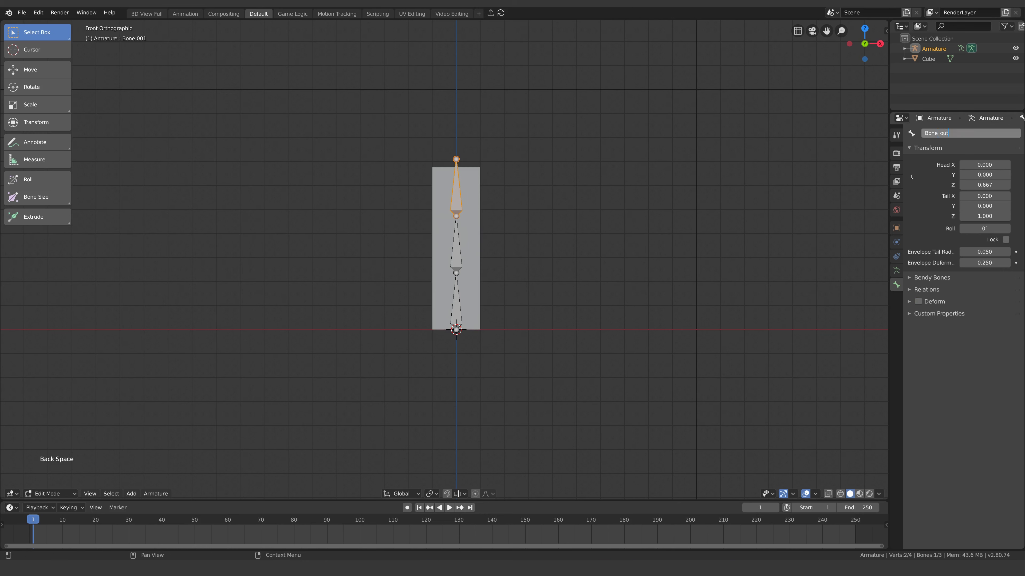
key(Return)
Rename the lowest bone to Bone_in.
click(459, 310)
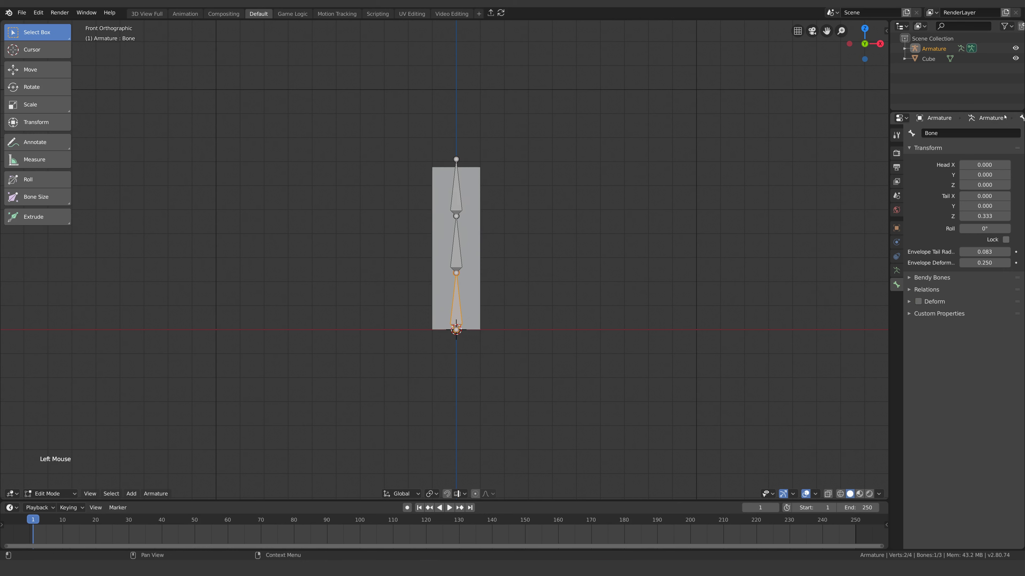
double_click(925, 136)
text(_in)
key(Return)
Rename the middle bone to Bone_bendy.
click(455, 243)
double_click(926, 135)
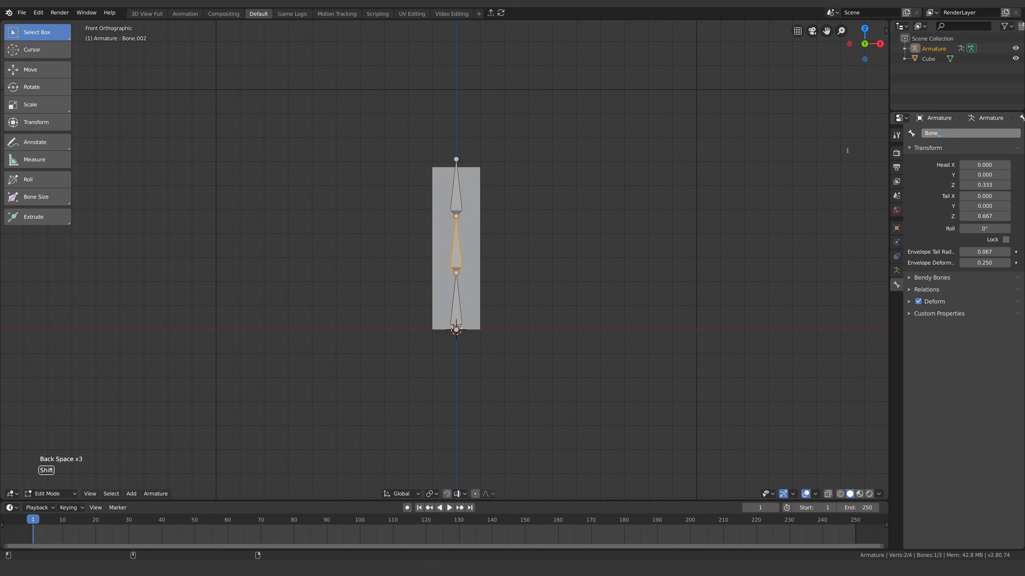
text(_bendy)
key(Return)
Scale up Bone_bendy to span Z from about 0.05 to about 0.91, and return to Object Mode.
key(s)
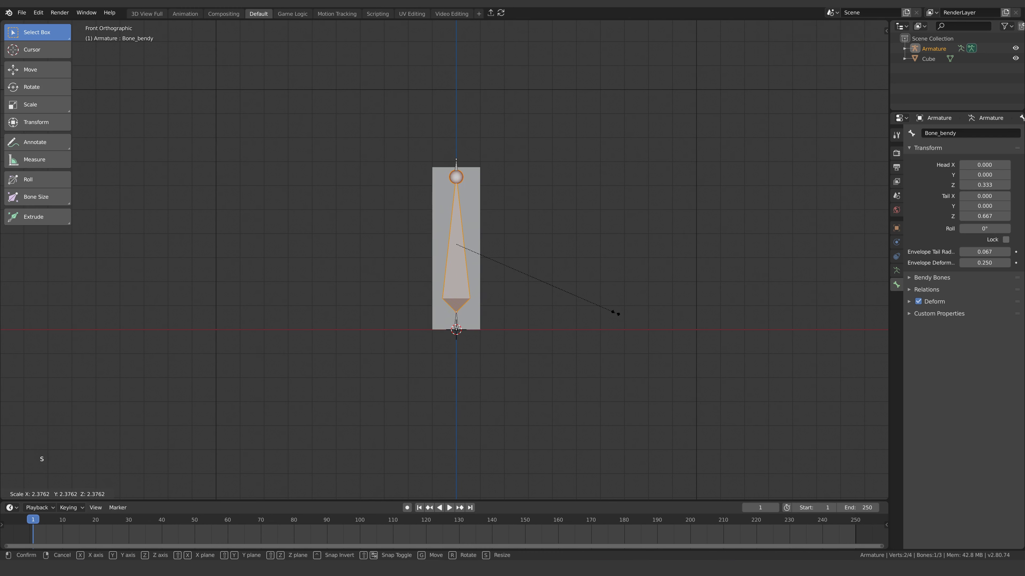
click(566, 267)
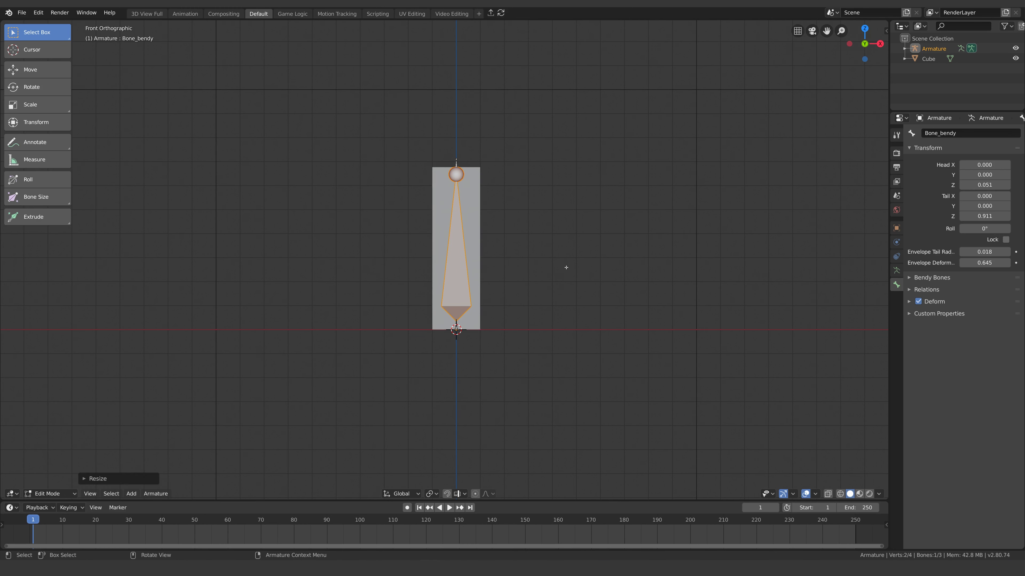
key(Tab)
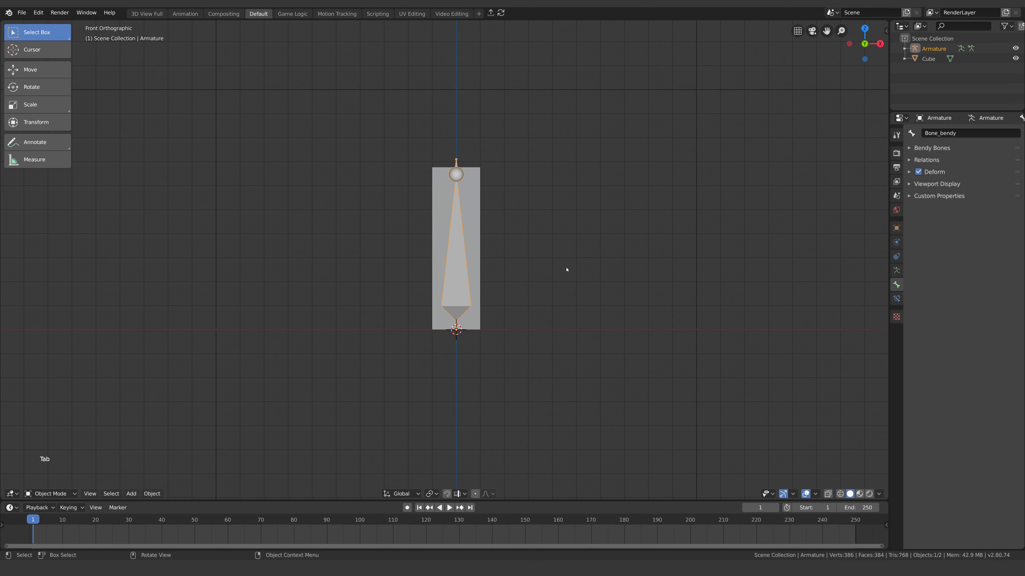
Add a circle empty and move it along X to about 6.12, beside the box.
key(shift+a)
mouse_move(557, 297)
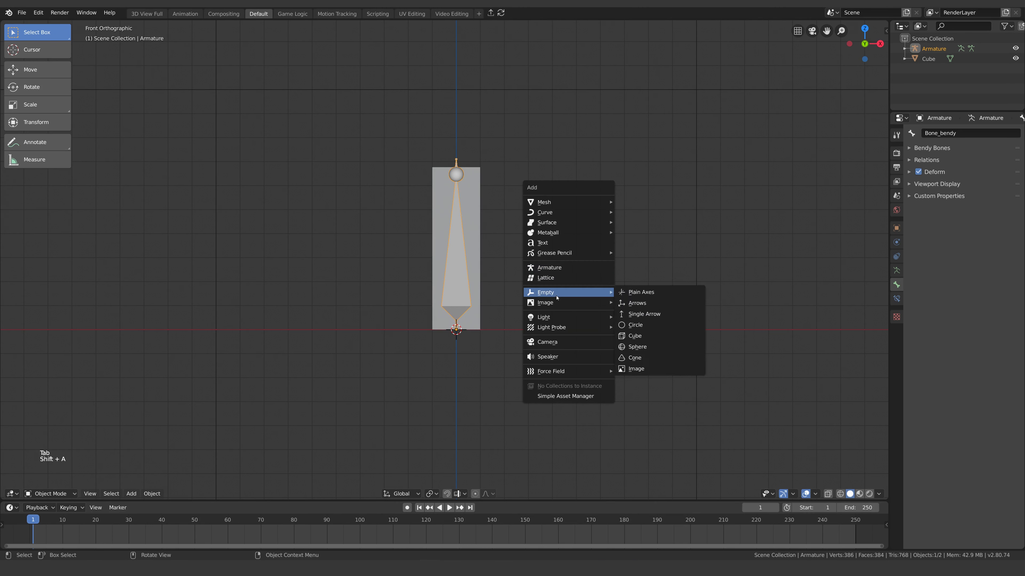
click(635, 325)
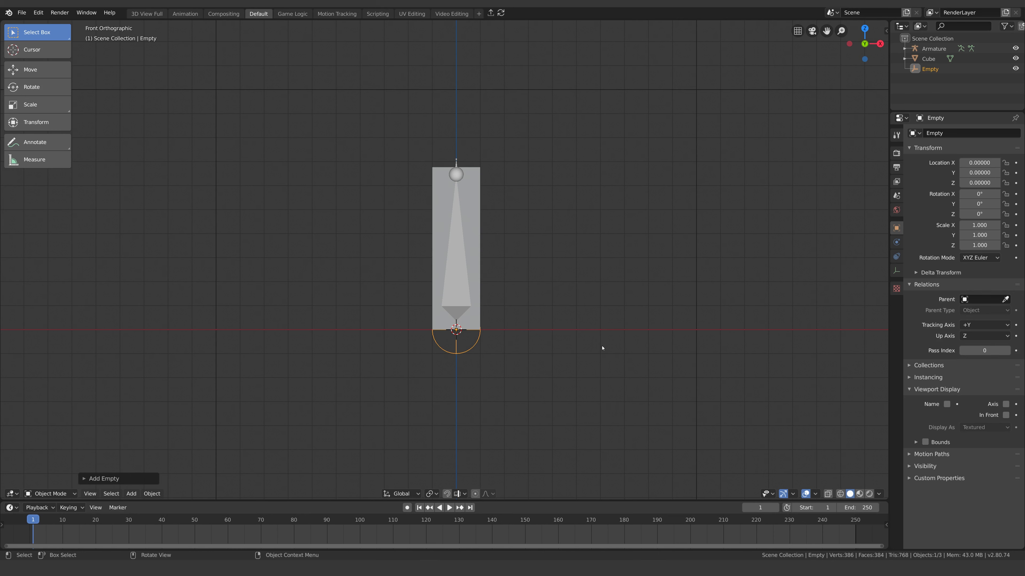
key(g)
key(x)
click(751, 351)
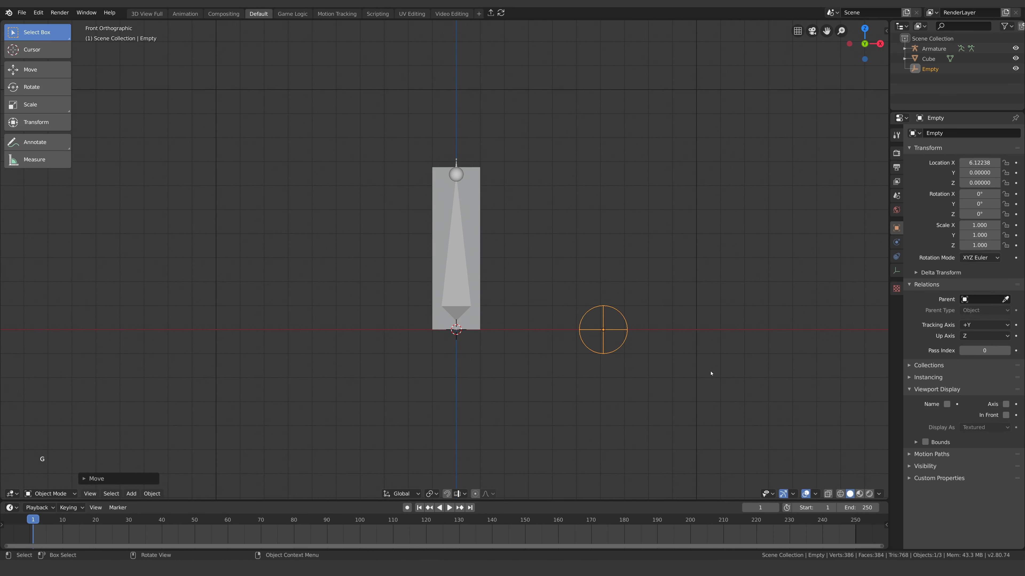
In Pose Mode, assign the circle Empty as the custom display object of Bone_in.
click(468, 305)
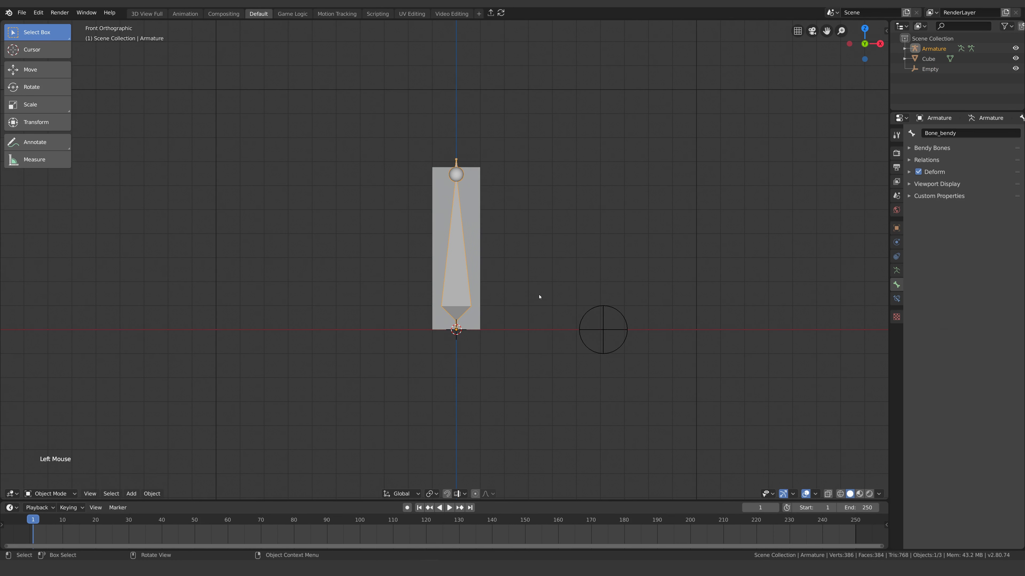
key(ctrl+Tab)
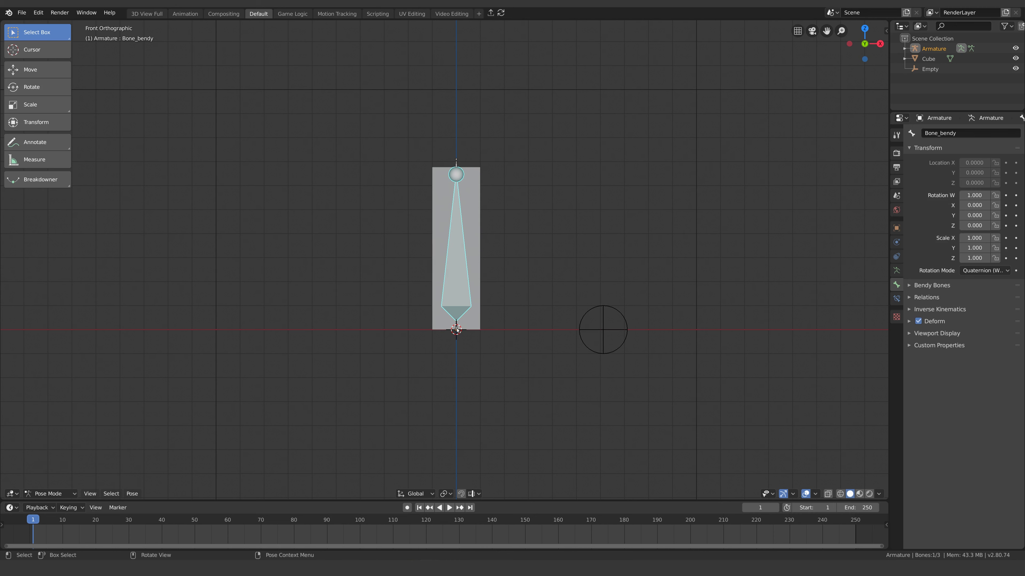
click(456, 330)
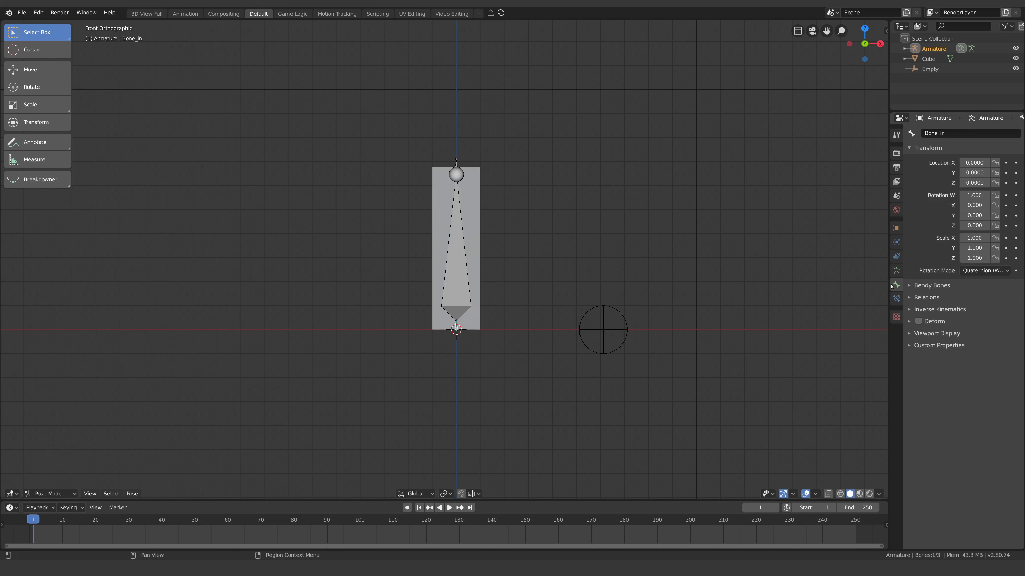
click(909, 334)
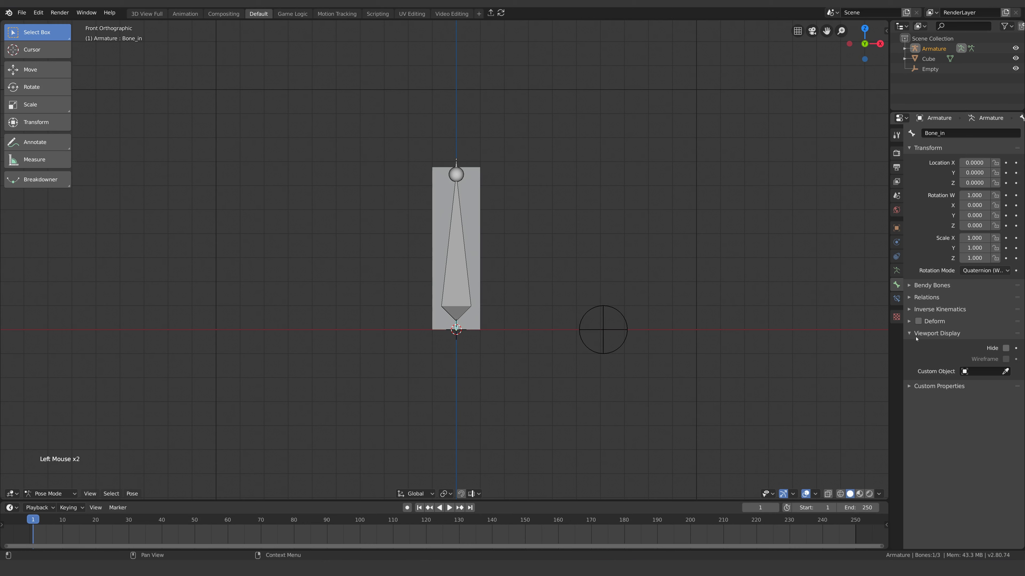
click(1006, 372)
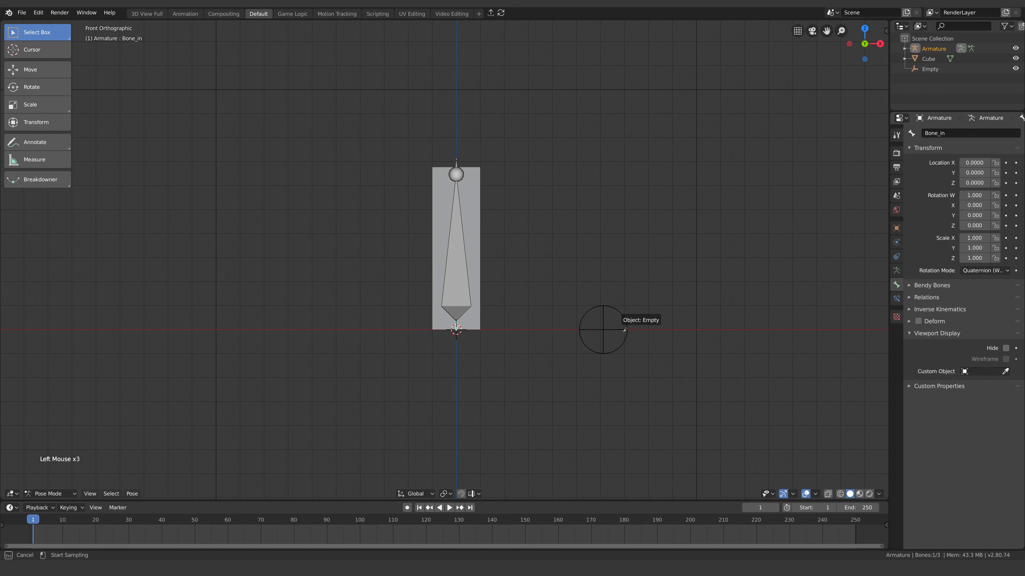
click(624, 334)
Assign the circle Empty as the custom display object of Bone_out.
click(457, 162)
click(1005, 372)
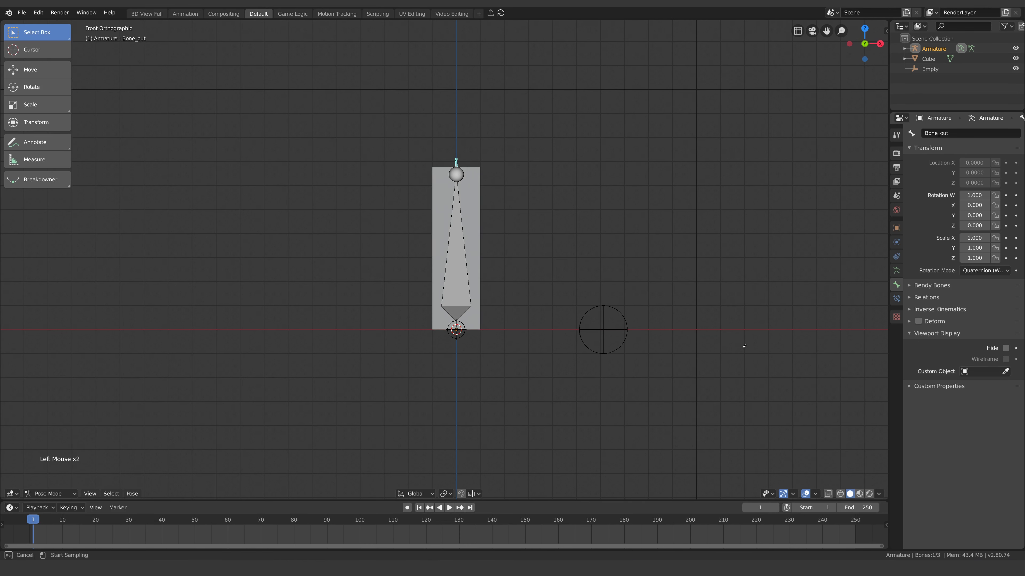
click(603, 330)
Enlarge Bone_in's custom shape to about the size of Bone_out's circle and hide the source Empty.
click(457, 330)
drag(984, 393, 981, 393)
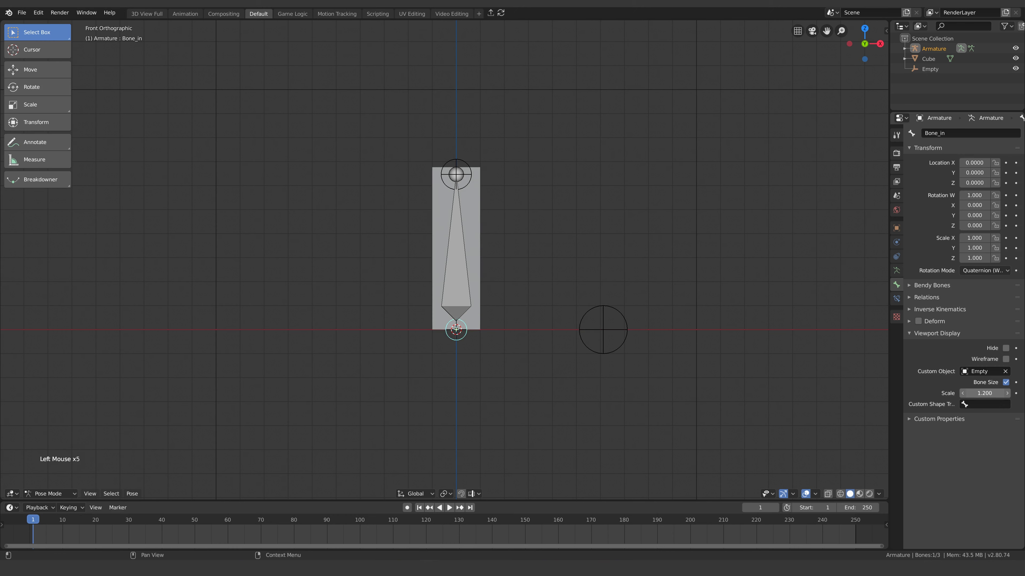
click(609, 331)
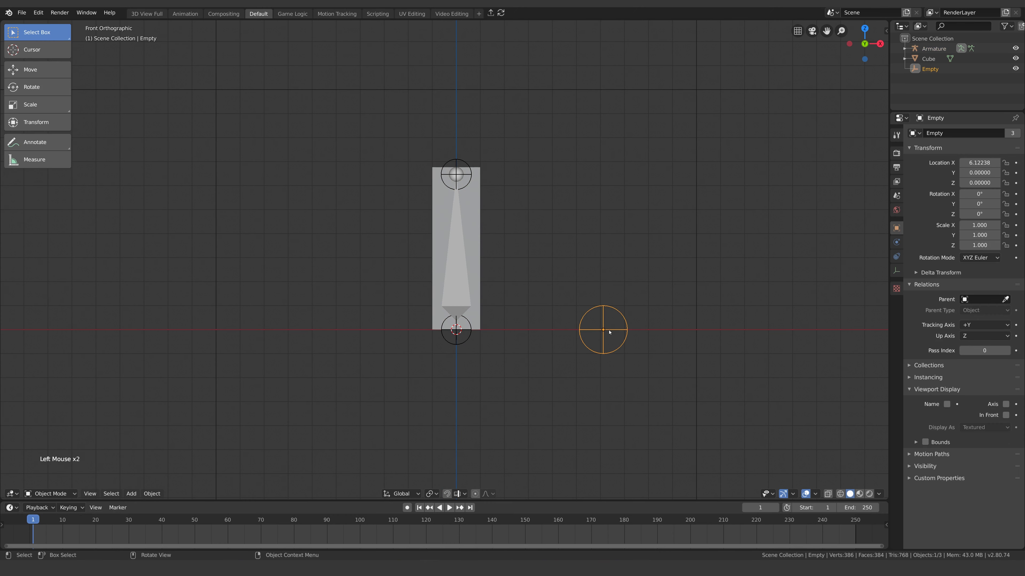
key(h)
Parent the box mesh to the armature With Automatic Weights.
click(476, 229)
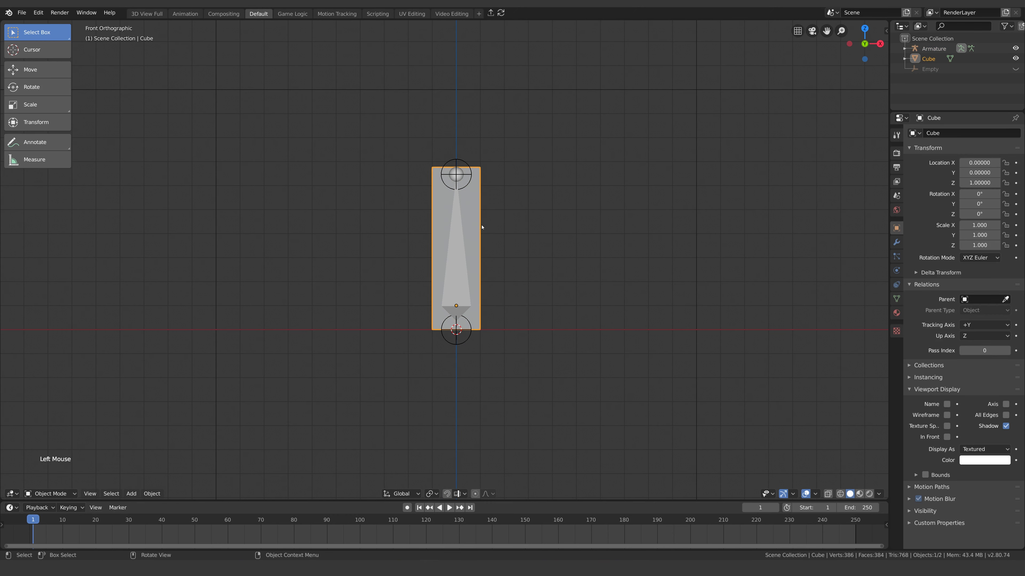
shift+click(464, 256)
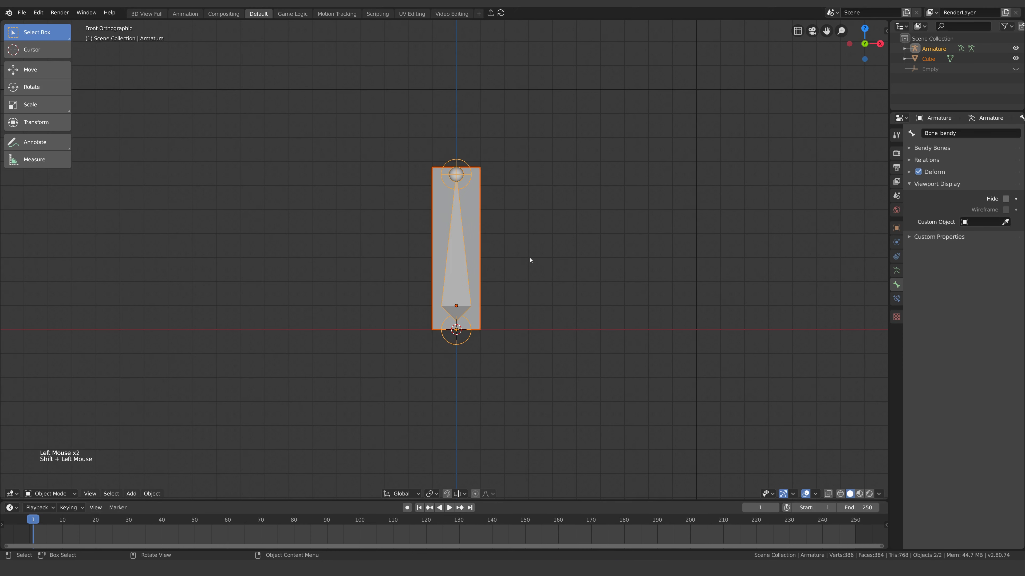
key(ctrl+p)
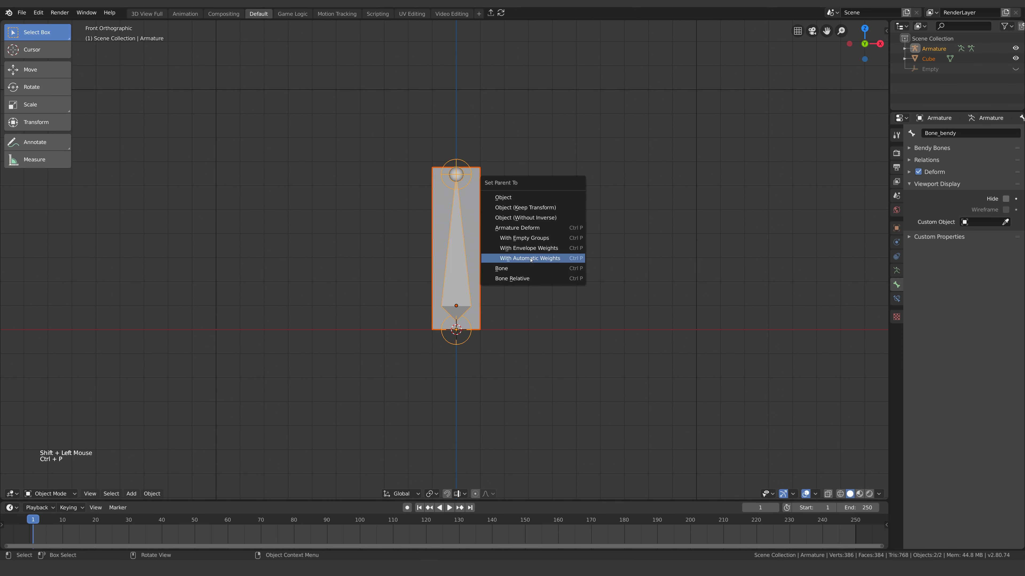
click(563, 258)
Select only the armature and switch it to Pose Mode.
click(458, 277)
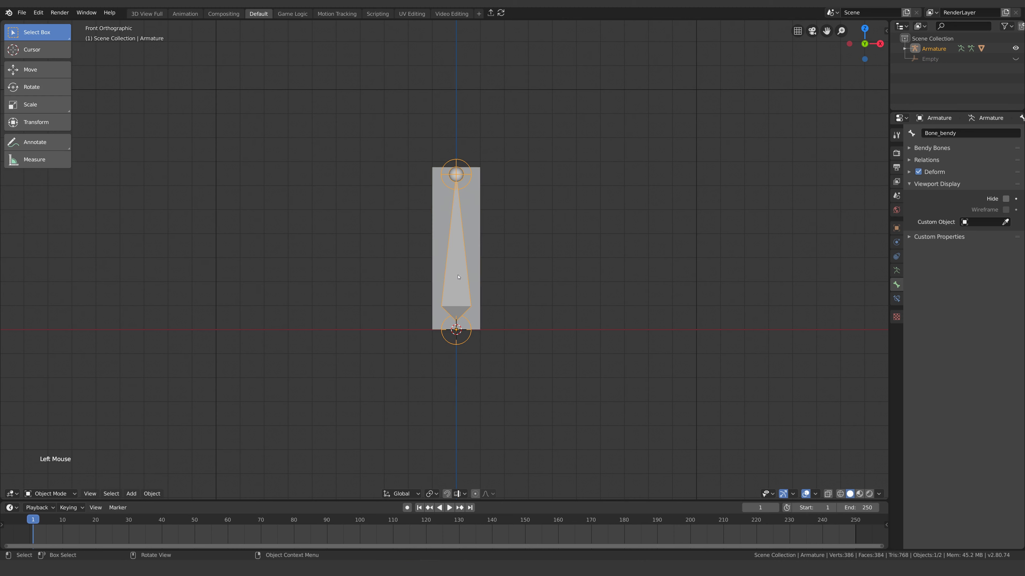
key(r)
key(Escape)
key(ctrl+Tab)
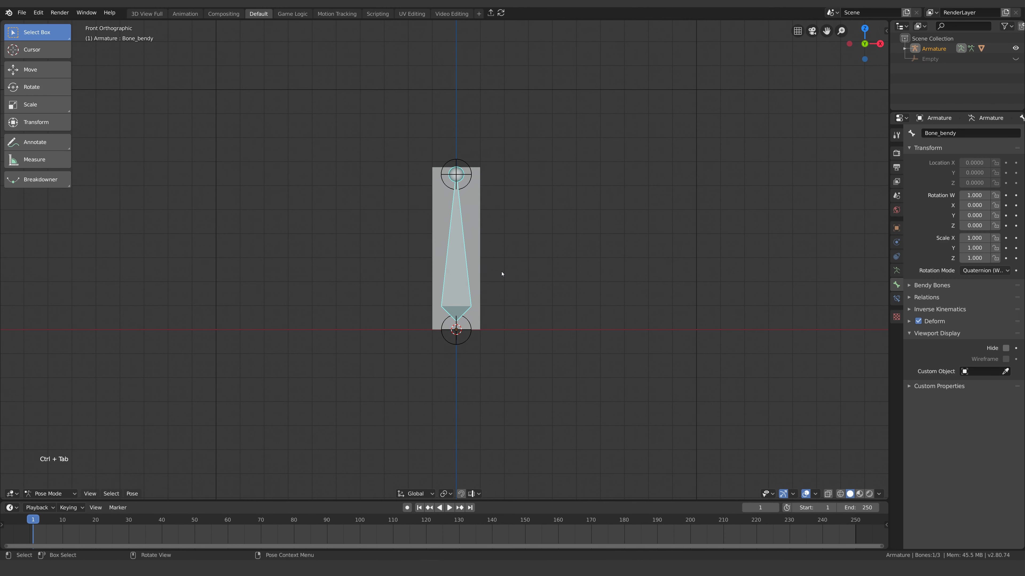
Display the armature as B-Bone and thin Bone_bendy's display width to about 0.37 of its size.
click(895, 271)
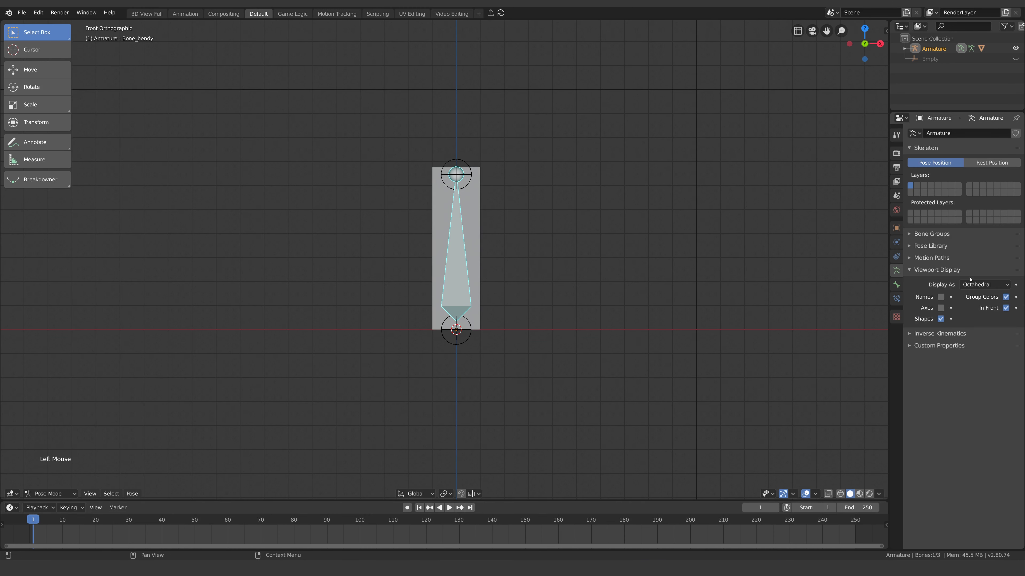
click(987, 285)
click(964, 318)
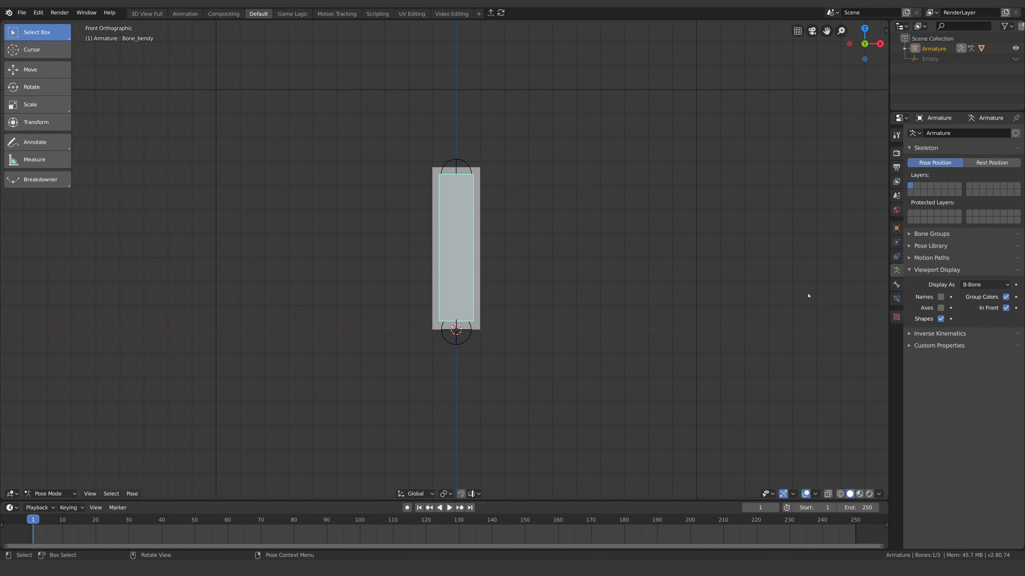
key(ctrl+alt+s)
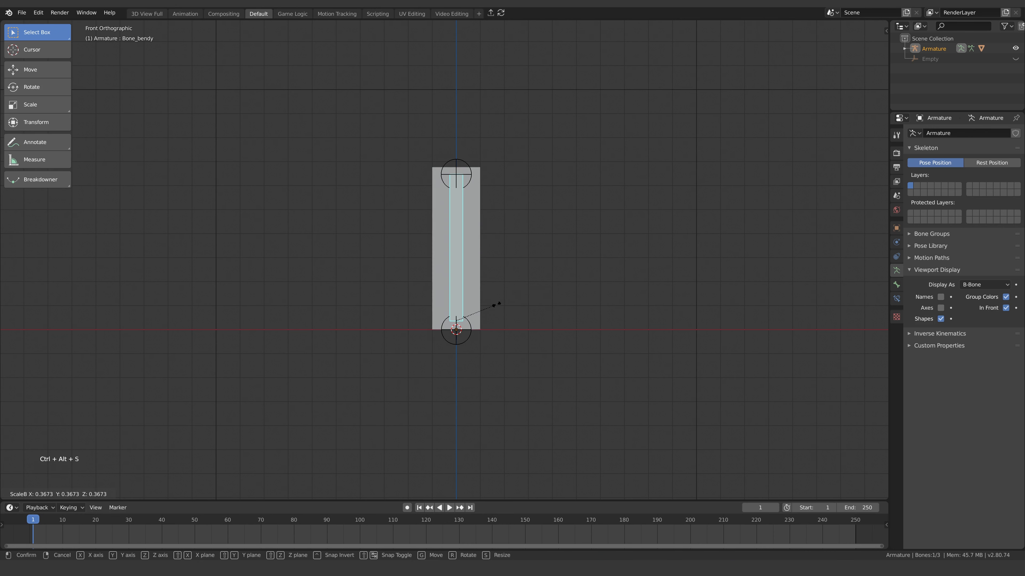
click(496, 306)
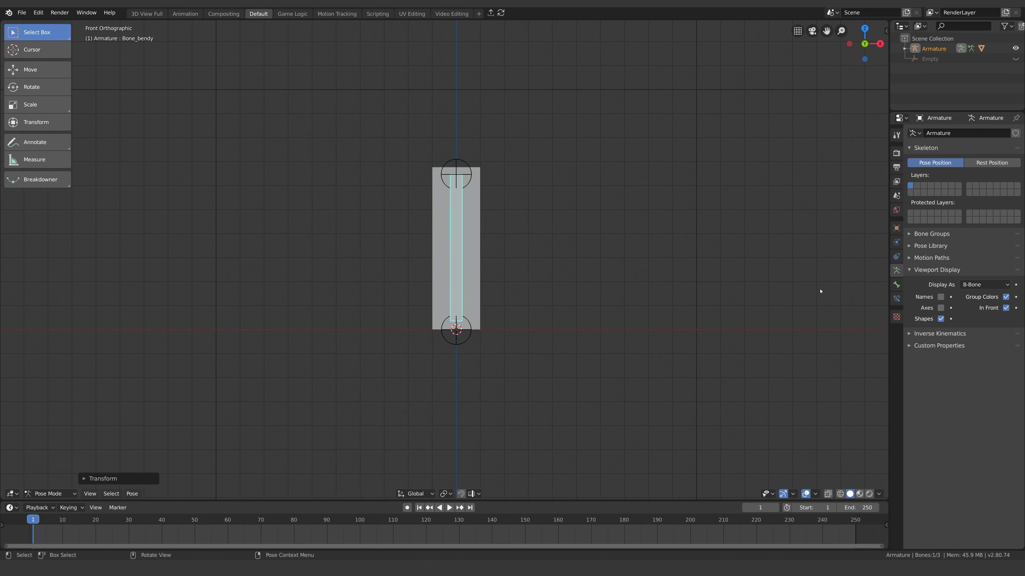
Set Bone_bendy's bendy bone segments to 10.
click(896, 284)
click(930, 285)
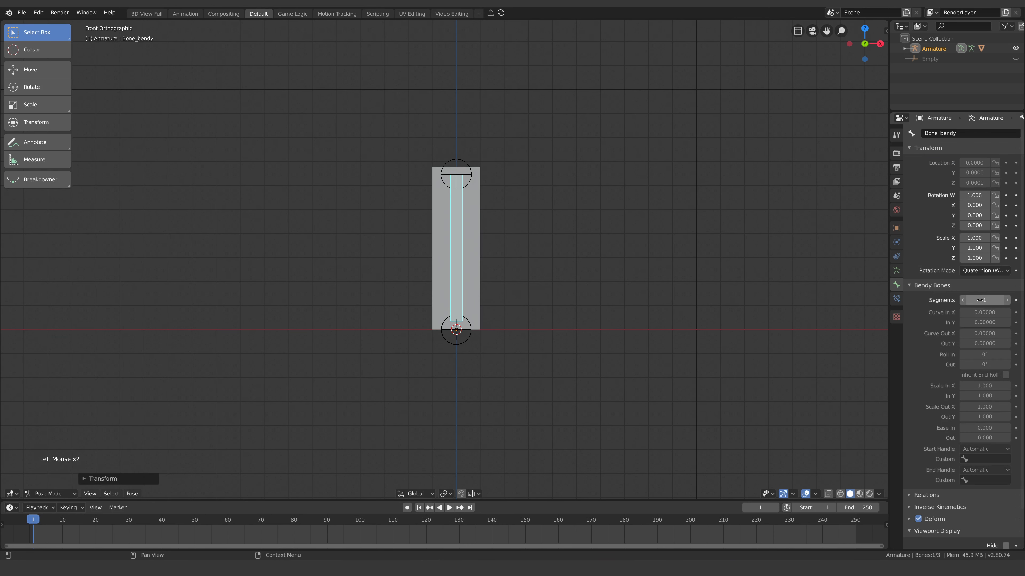
drag(978, 300, 1000, 299)
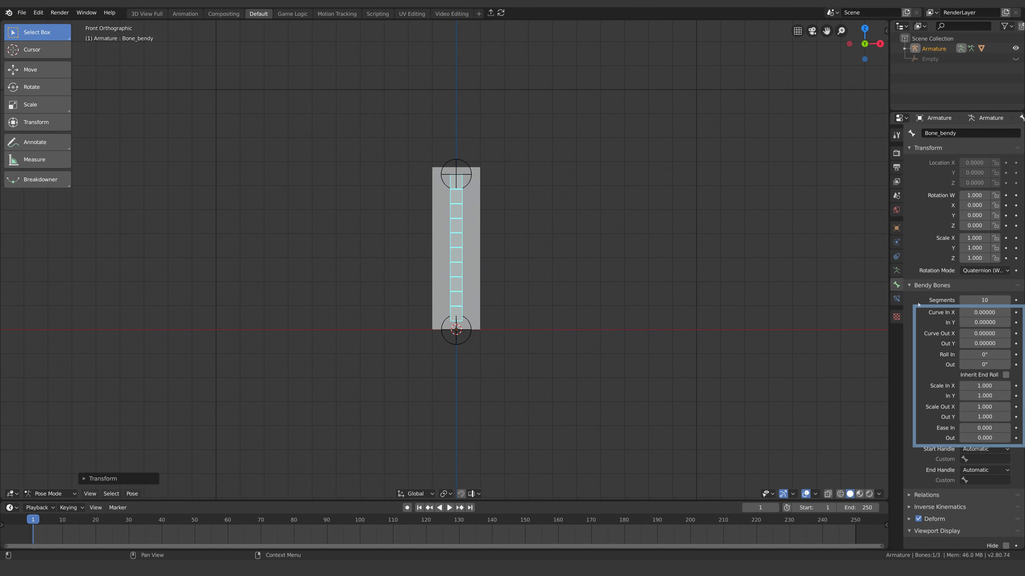
Add a Bezier curve in Object Mode, offset it along Y in top view and rotate its first control point slightly.
key(ctrl+Tab)
key(shift+a)
mouse_move(701, 232)
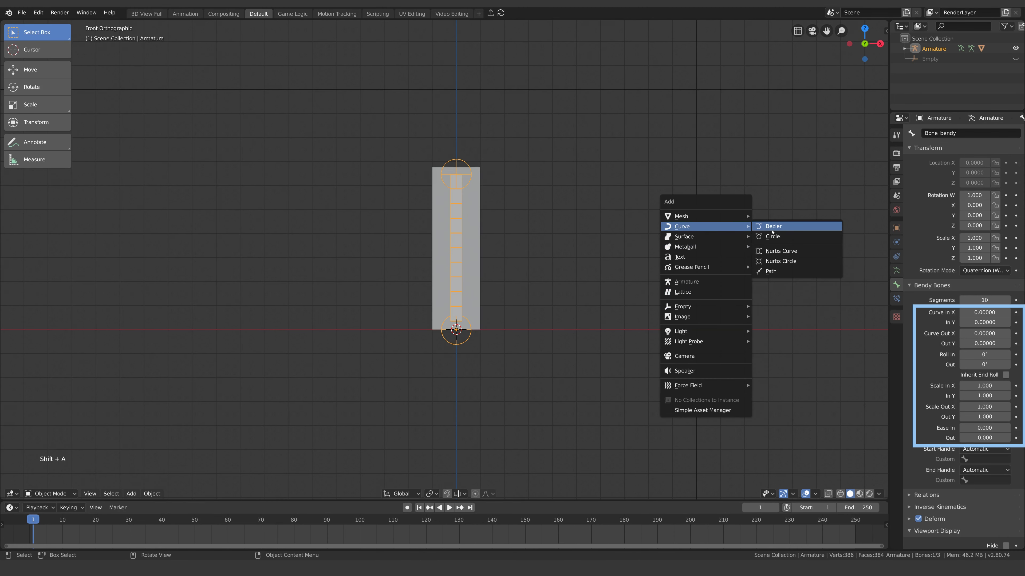
click(773, 226)
key(KP_7)
key(g)
key(y)
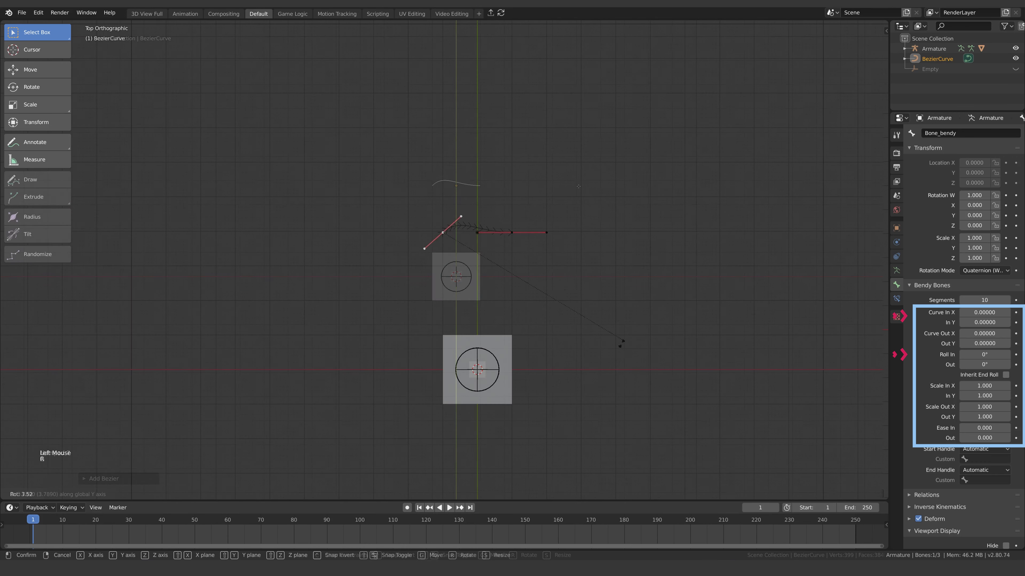
key(r)
click(611, 322)
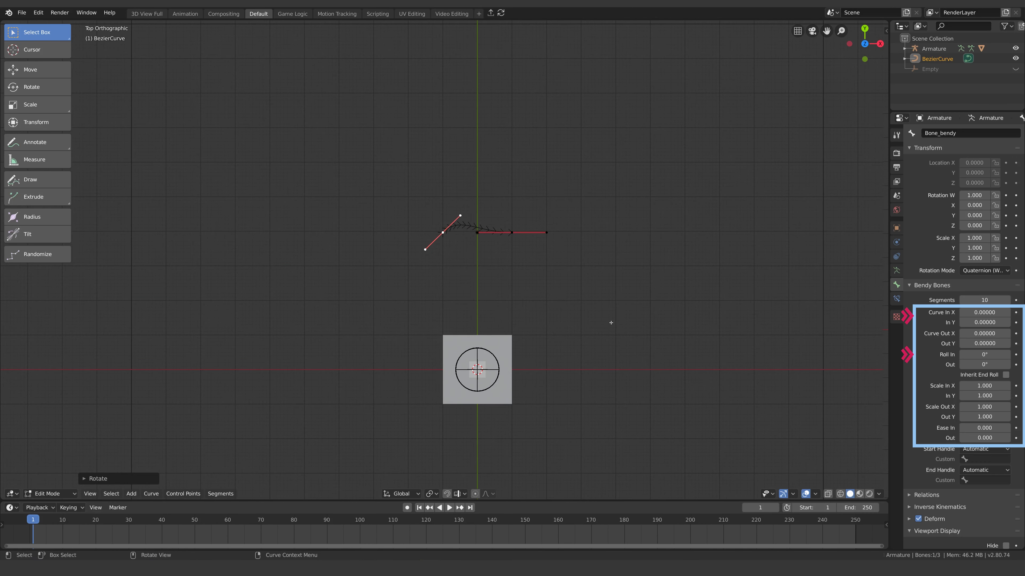
Rotate the Bezier curve's other end control point and leave Edit Mode.
click(513, 232)
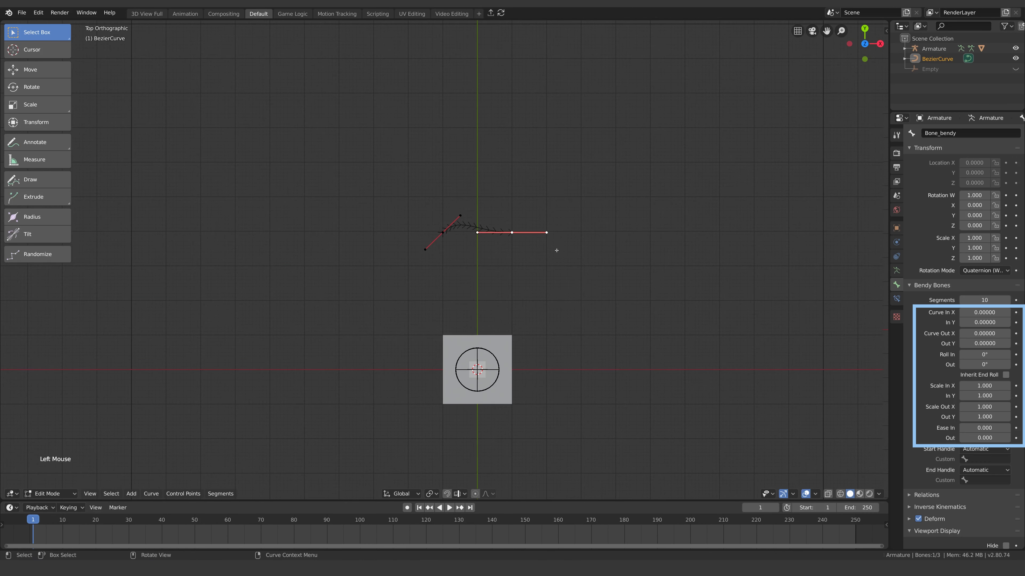
key(r)
click(641, 287)
key(Tab)
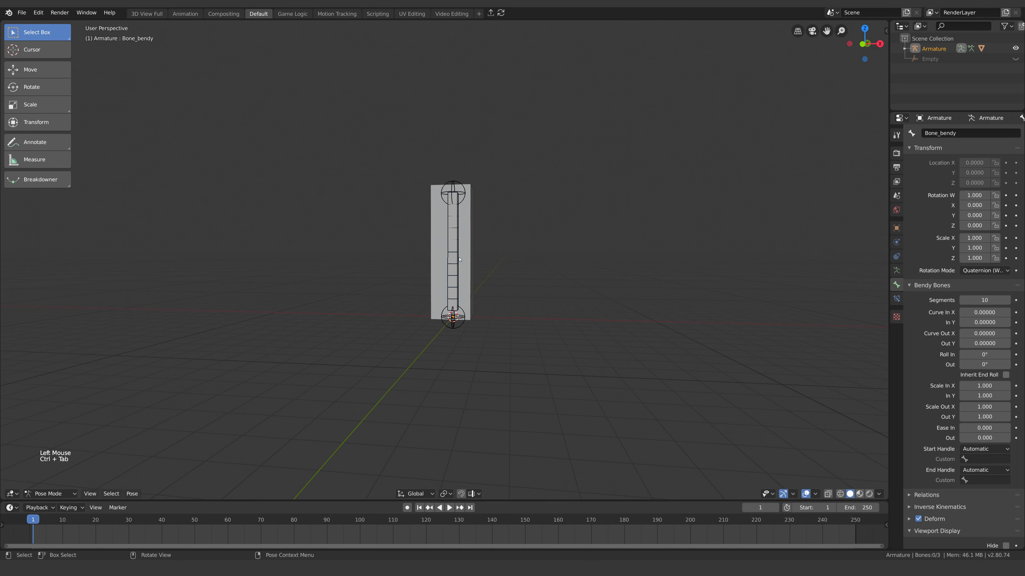
Select the box mesh in Object Mode and give it a level 2 Subdivision Surface.
click(458, 259)
shift+middle_drag(574, 261, 584, 273)
click(480, 271)
click(483, 273)
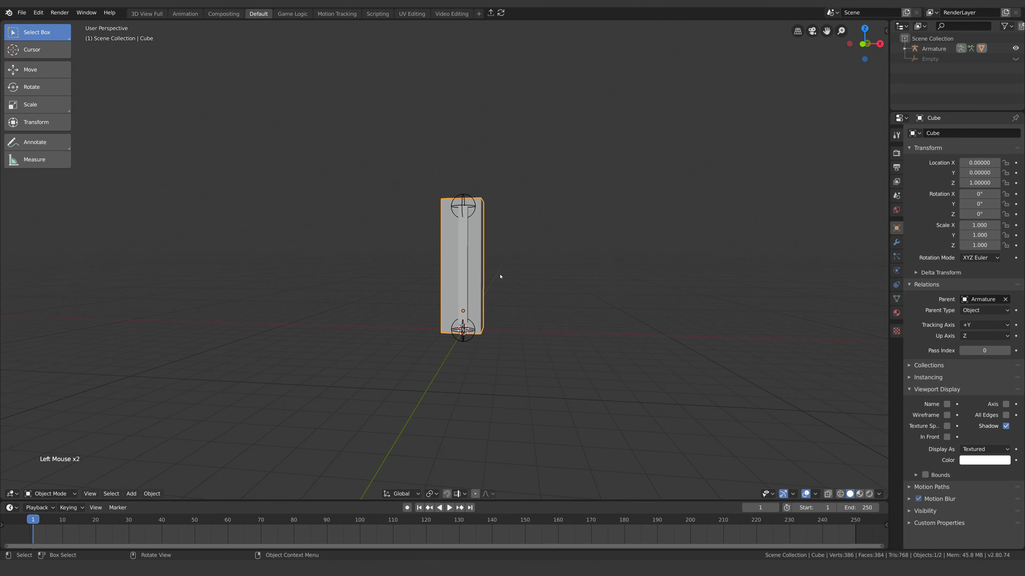
key(ctrl+2)
Try out Bone_bendy's Curve In X and Curve Out X values in Pose Mode while viewing the bend from different sides.
click(466, 273)
middle_drag(483, 273, 549, 276)
drag(976, 313, 997, 313)
middle_drag(780, 327, 769, 325)
drag(984, 333, 964, 333)
middle_drag(783, 325, 803, 329)
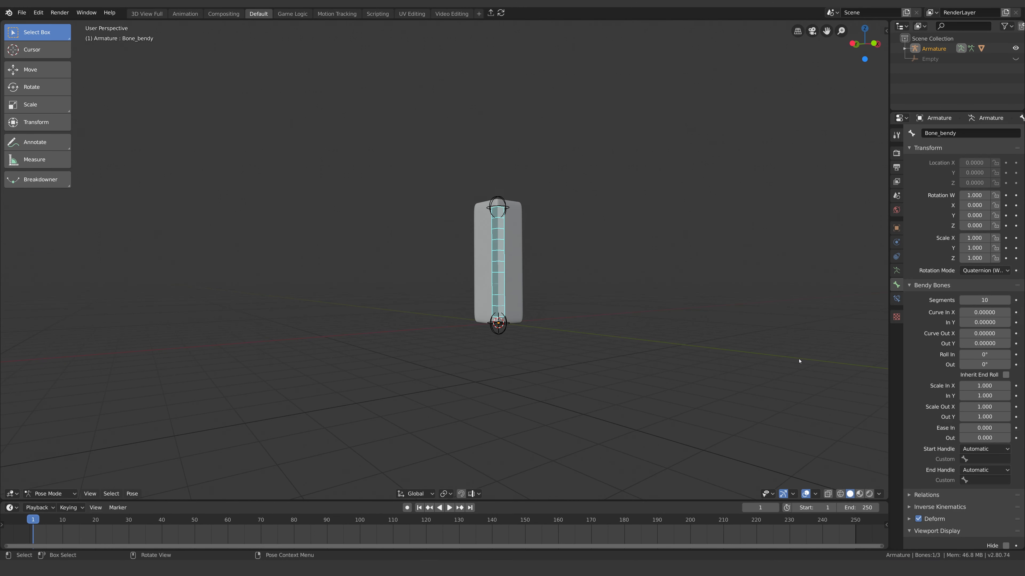
In Edit Mode, set Bone_bendy's Curve In X to 0.35 and Curve Out X to -0.46.
key(Tab)
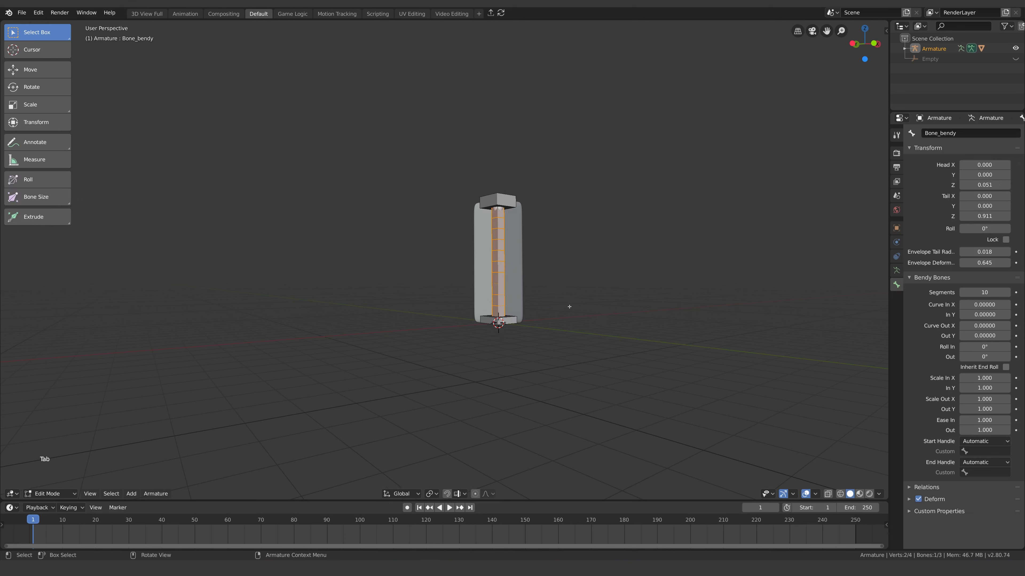
drag(985, 305, 999, 304)
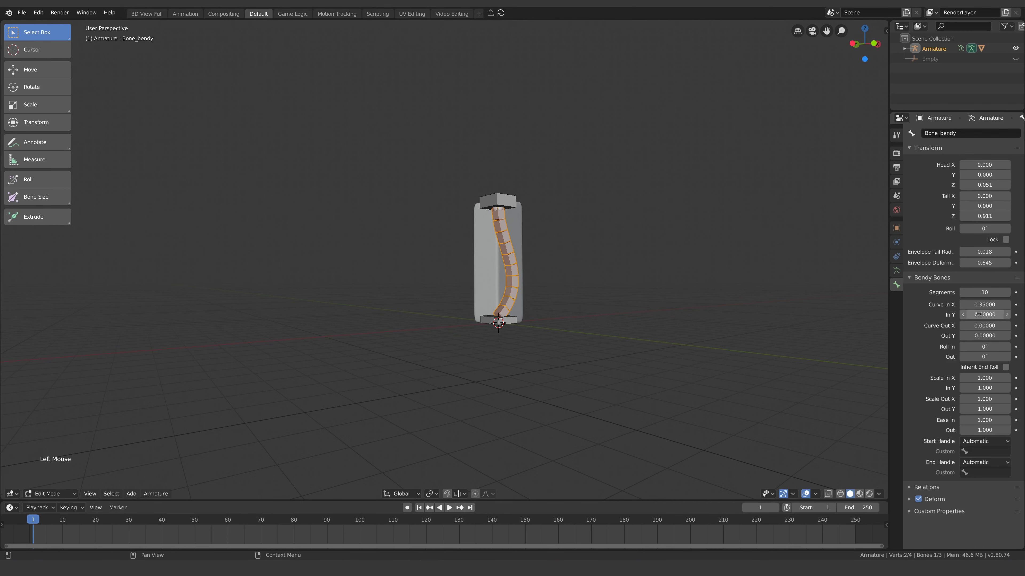
middle_drag(605, 306, 622, 316)
key(KP_1)
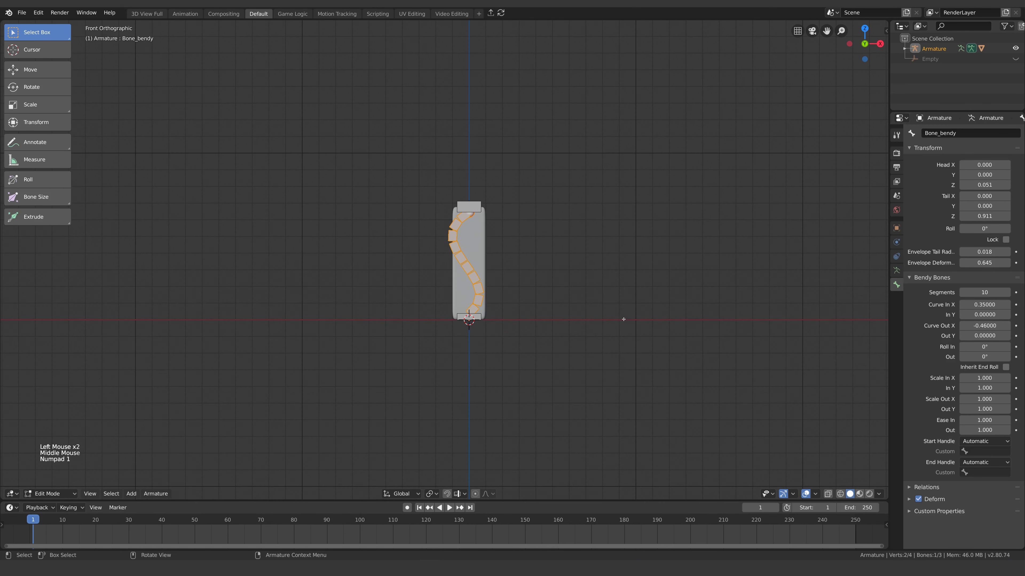
Try changing Bone_bendy's Curve In X in Pose Mode, then undo the change.
key(Tab)
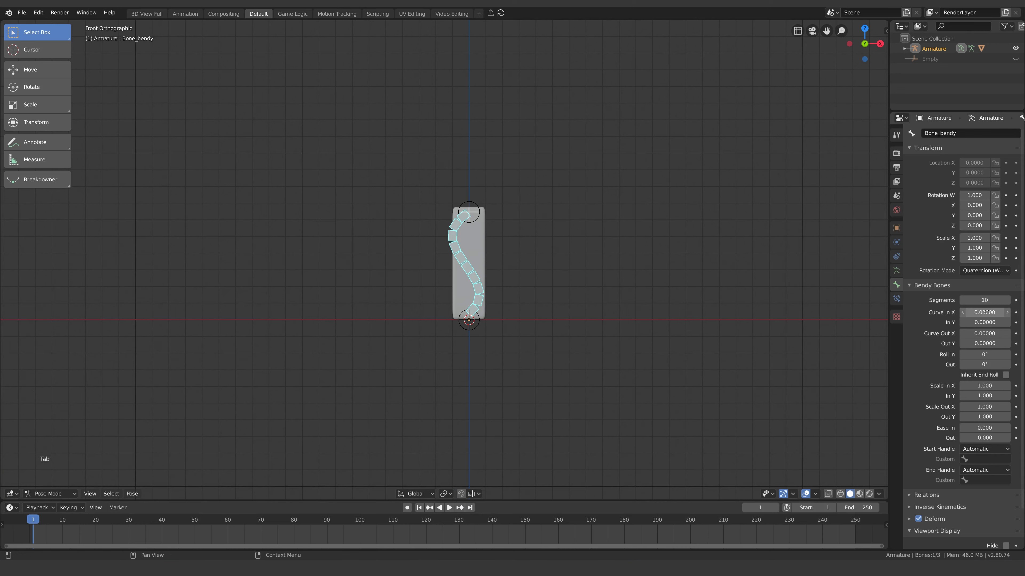
drag(978, 313, 852, 314)
key(ctrl+z)
key(ctrl+z)
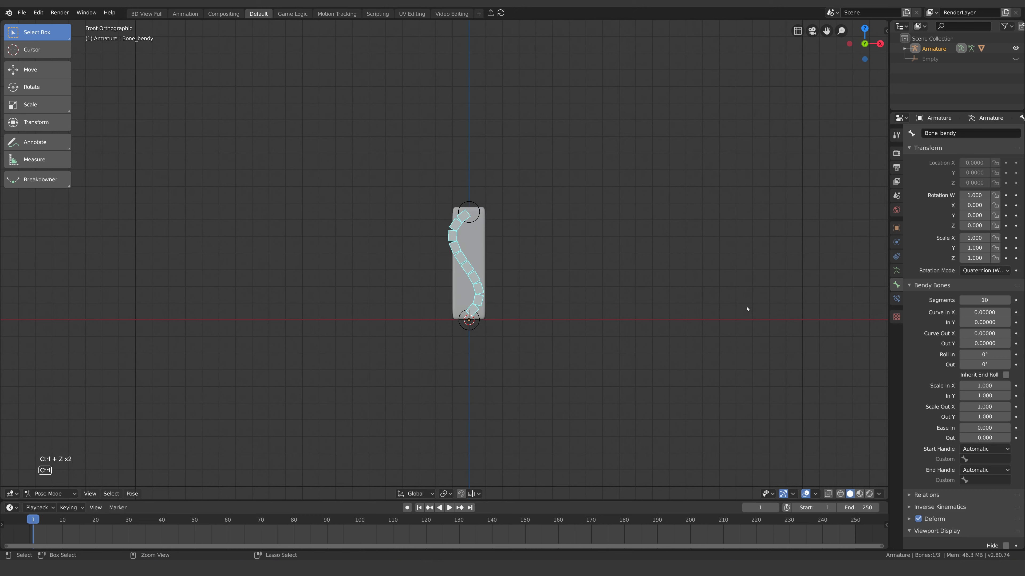
Reset Bone_bendy's Curve In and Curve Out X values to 0 in Edit Mode and return to Pose Mode.
key(Tab)
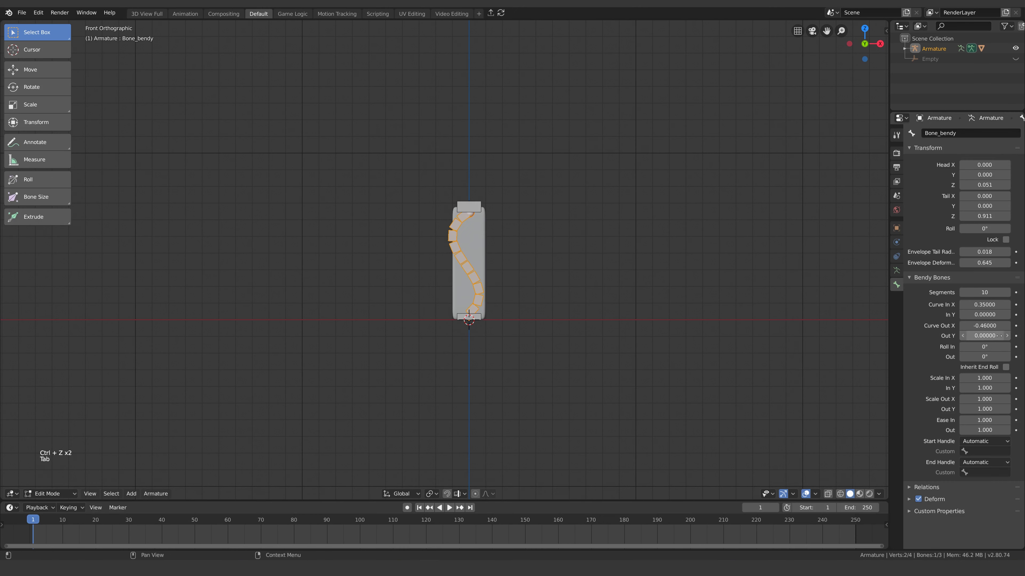
click(985, 326)
drag(986, 328, 986, 305)
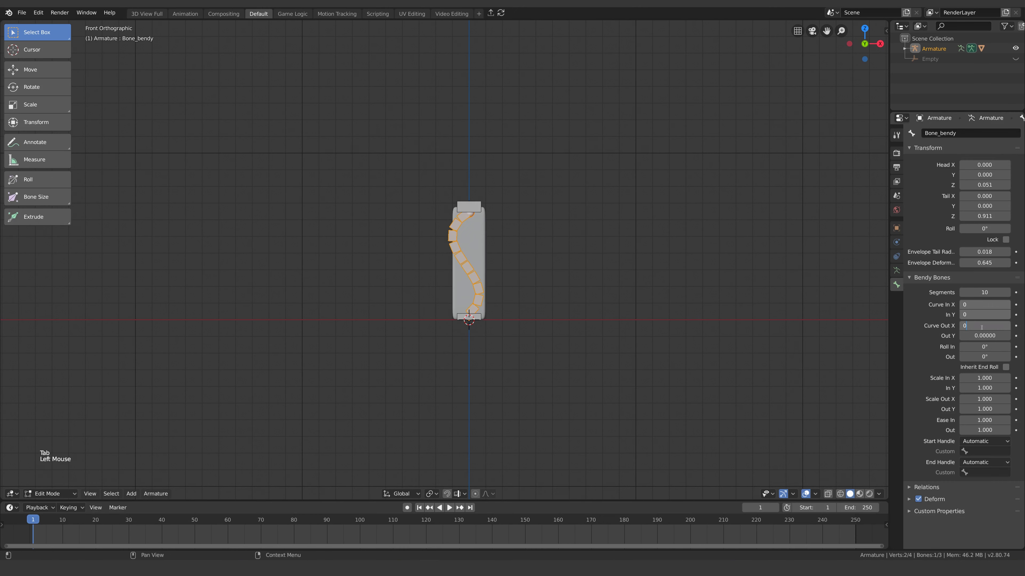
key(Tab)
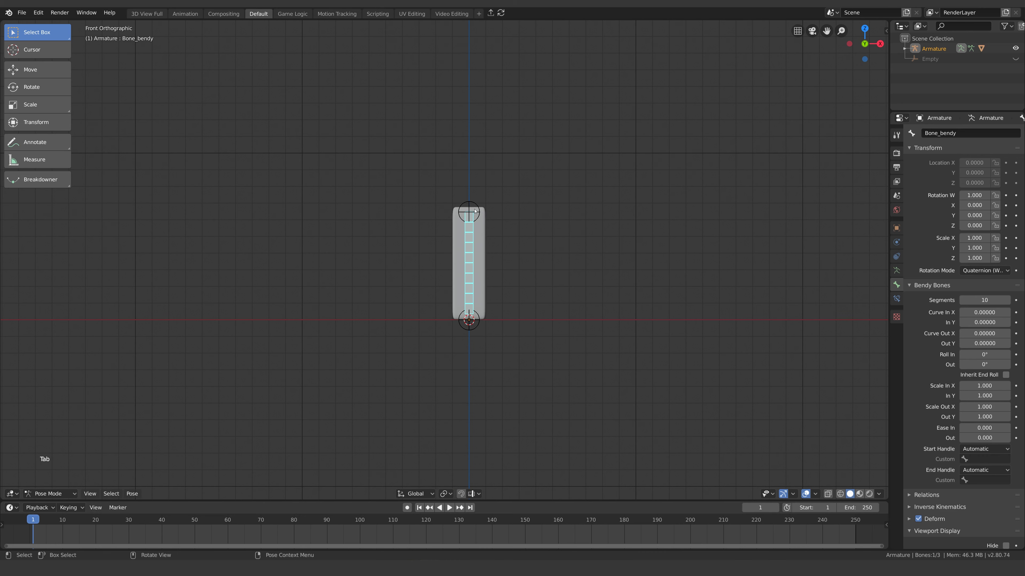
Clear the parent of Bone_out in Edit Mode.
click(469, 209)
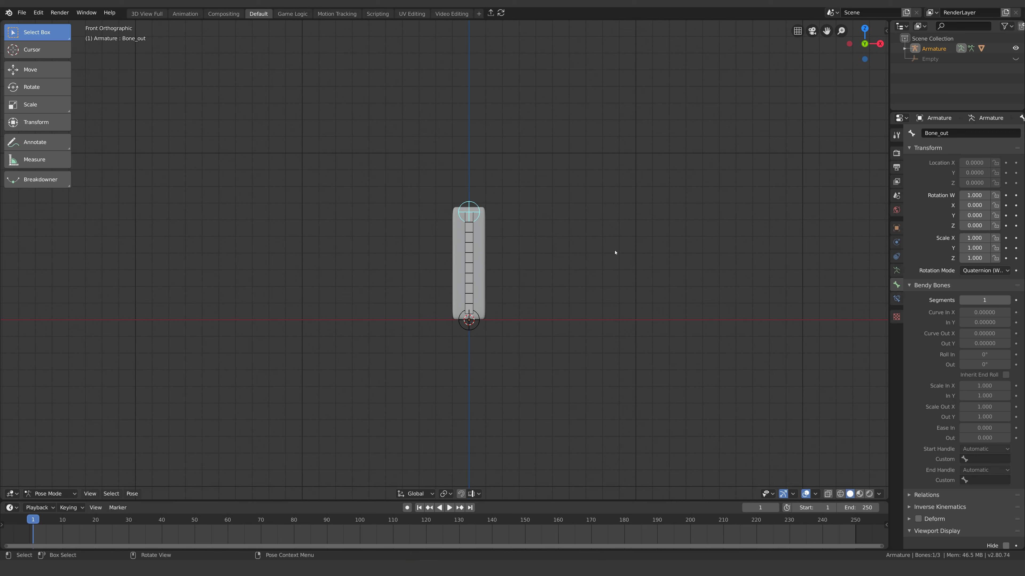
key(ctrl+Tab)
key(ctrl+Tab)
key(Tab)
key(alt+p)
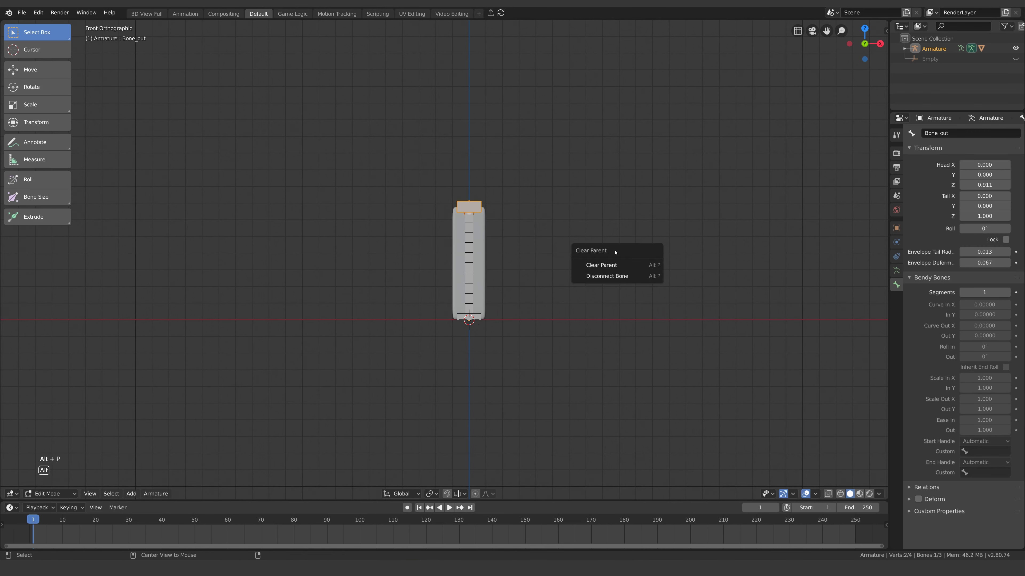
click(628, 265)
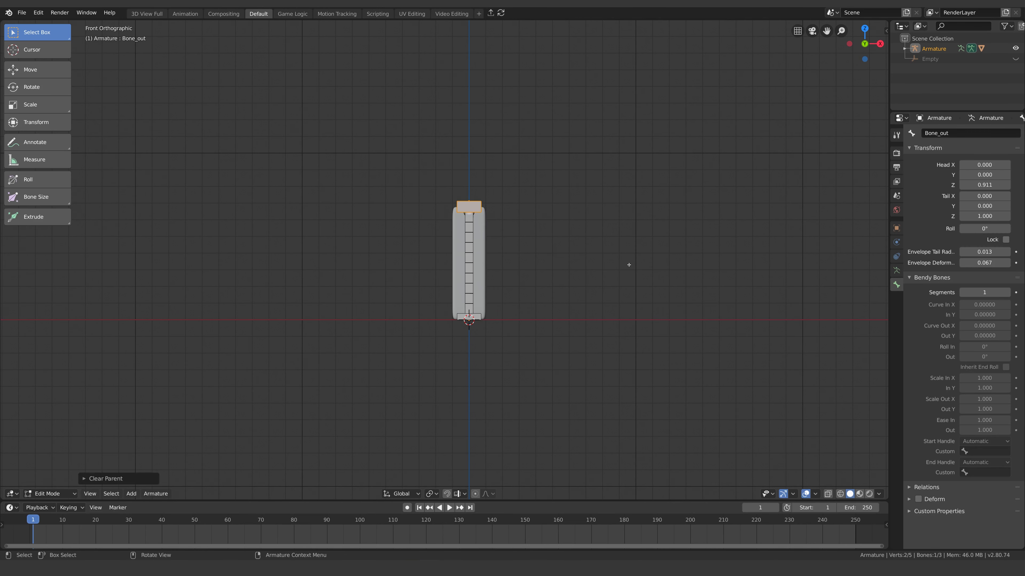
Add a Stretch To bone constraint to Bone_bendy in Pose Mode.
key(ctrl+Tab)
click(471, 264)
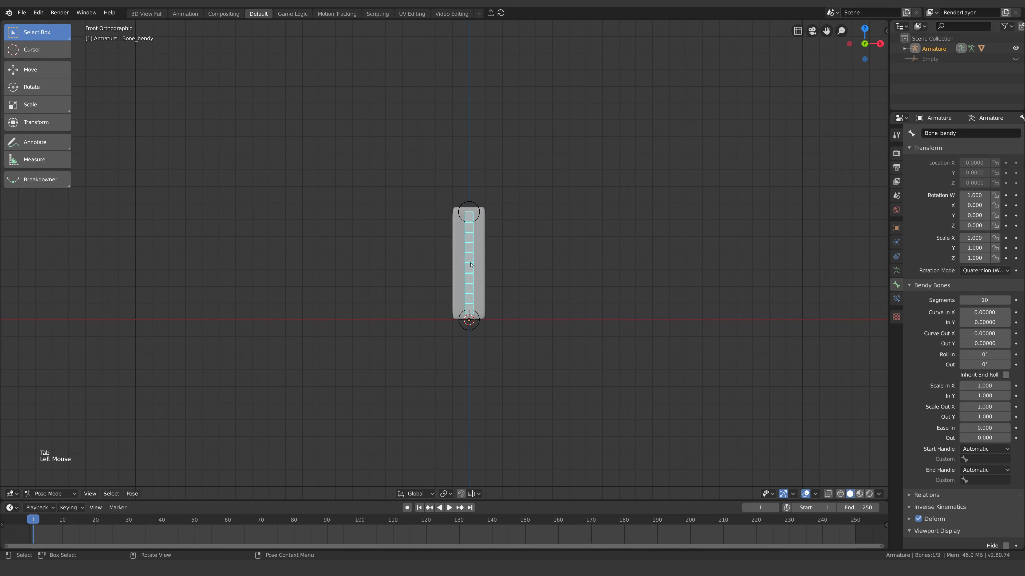
click(896, 299)
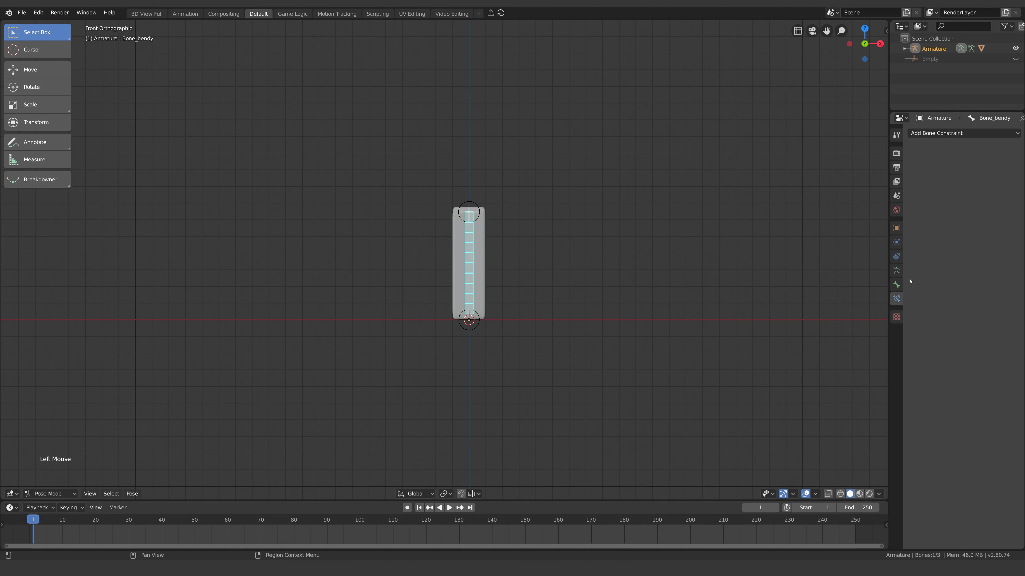
click(940, 134)
click(922, 202)
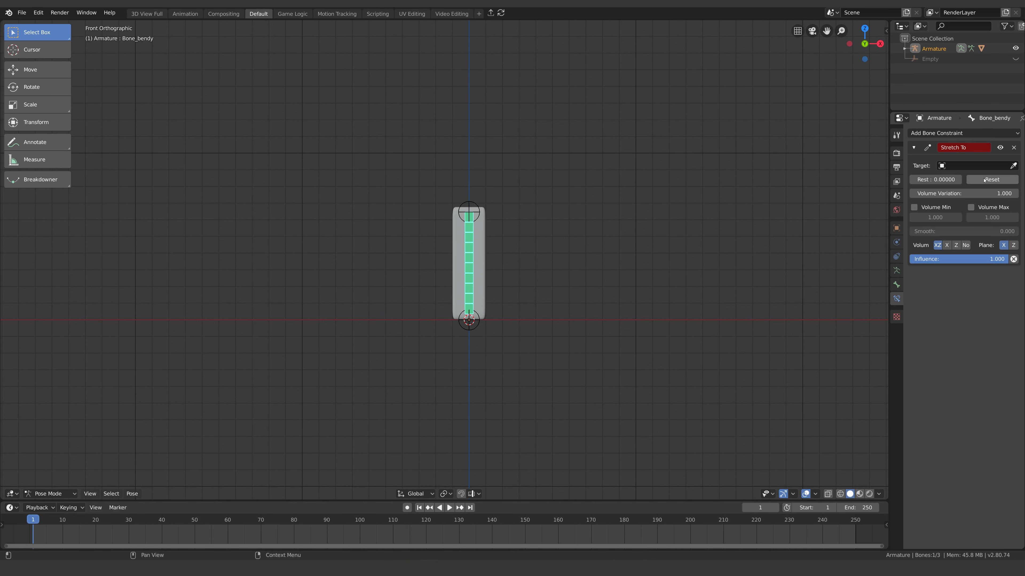
Target the Stretch To constraint at the Armature's Bone_out and reset its rest length.
click(1013, 165)
click(469, 218)
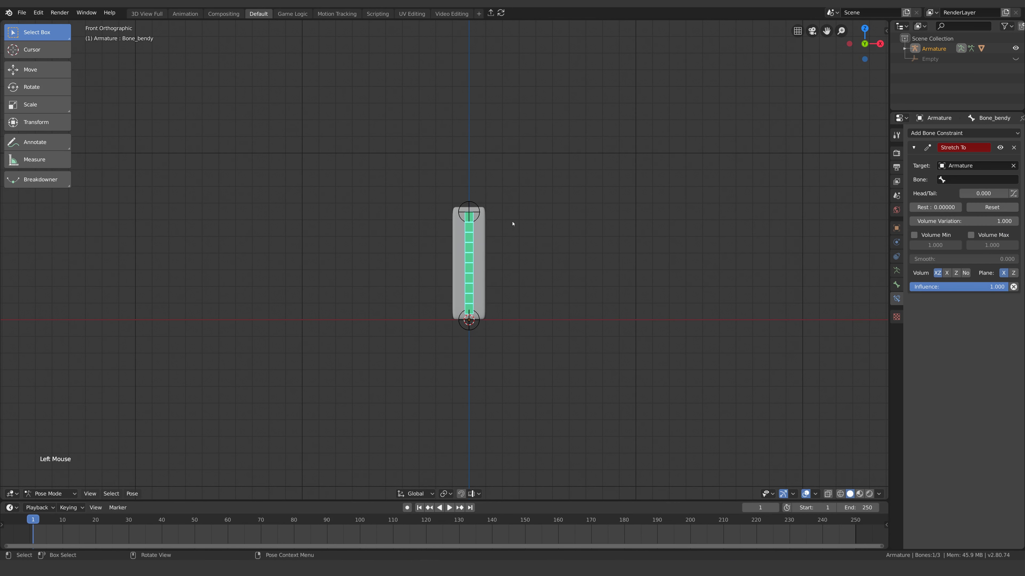
click(959, 180)
click(940, 214)
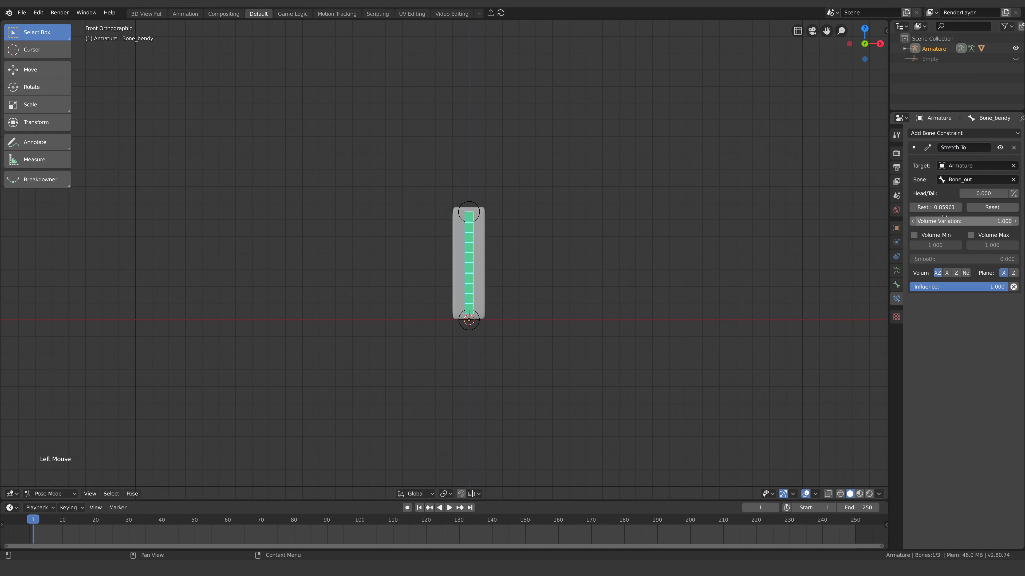
click(999, 208)
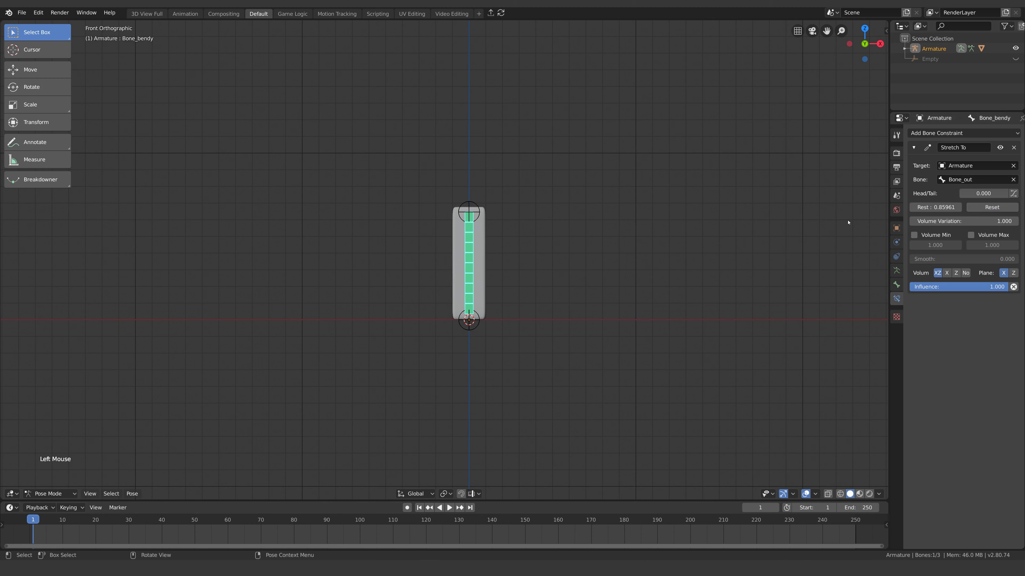
Set both the Start Handle and End Handle types of Bone_bendy to Absolute.
click(897, 284)
click(995, 450)
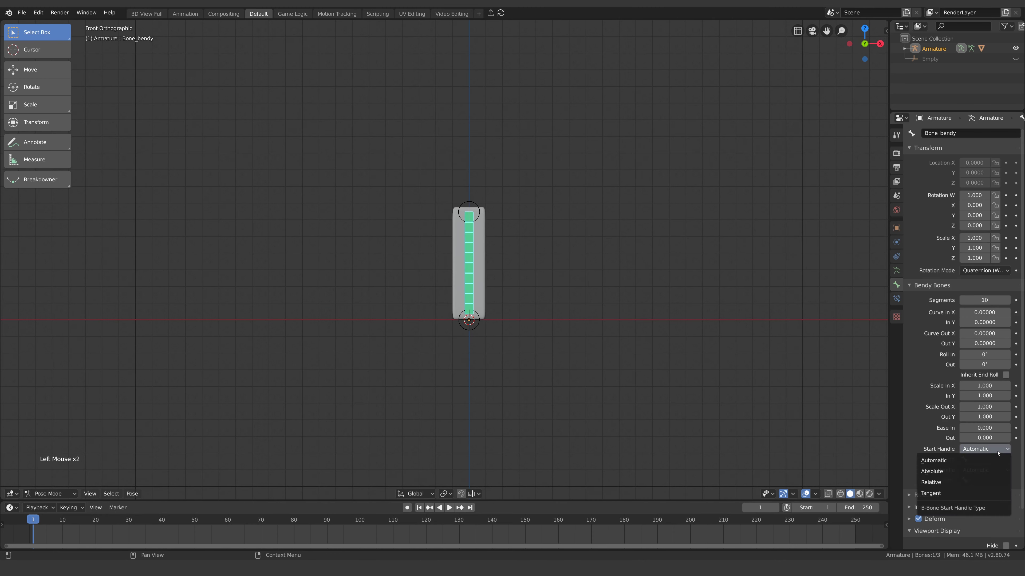
click(997, 472)
click(995, 470)
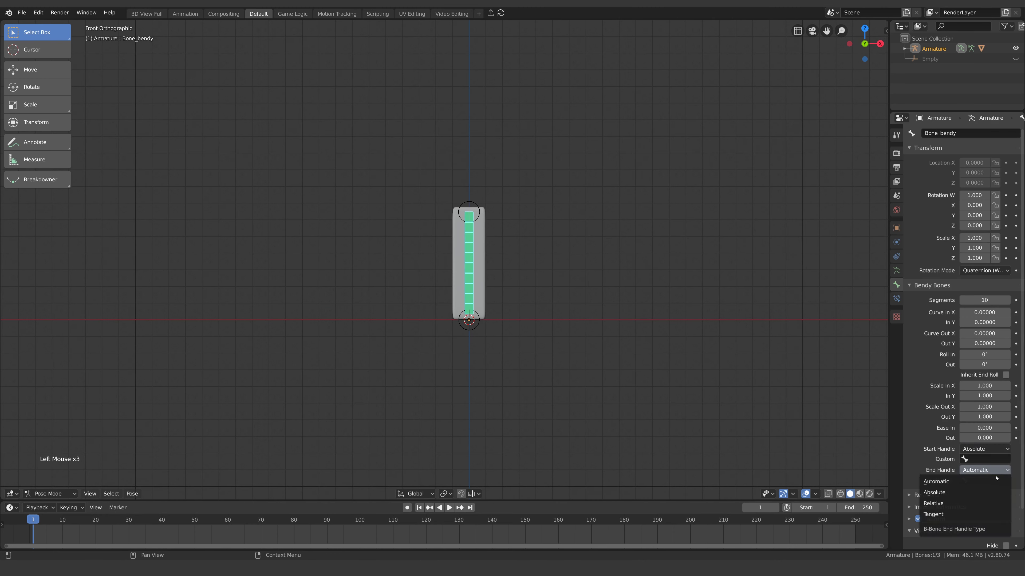
click(985, 492)
Assign Bone_in as Bone_bendy's custom start handle and Bone_out as its custom end handle.
click(985, 459)
click(916, 365)
click(985, 480)
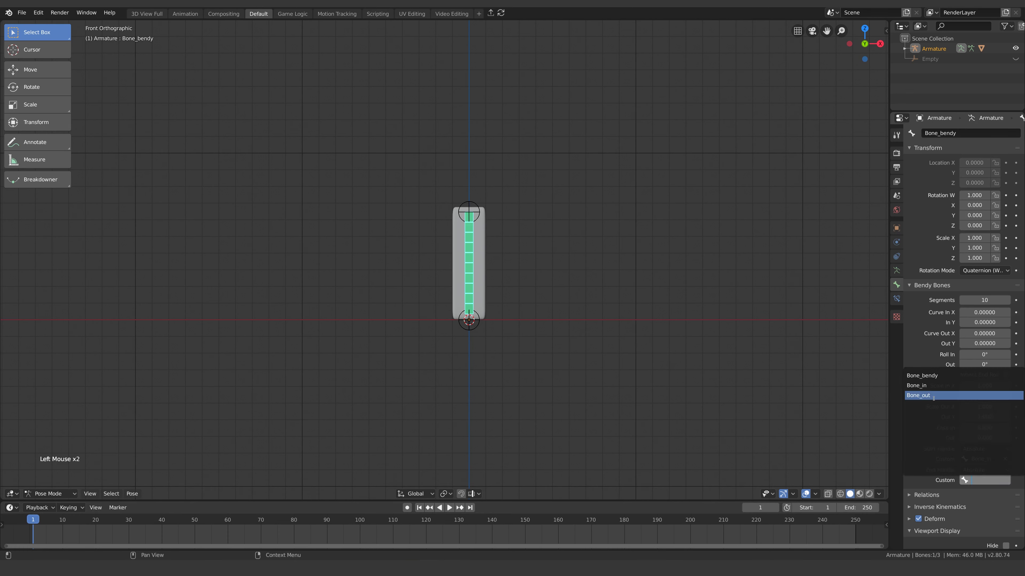
click(920, 394)
Test the upper end control by rotating Bone_out and moving it toward negative X.
click(466, 213)
key(r)
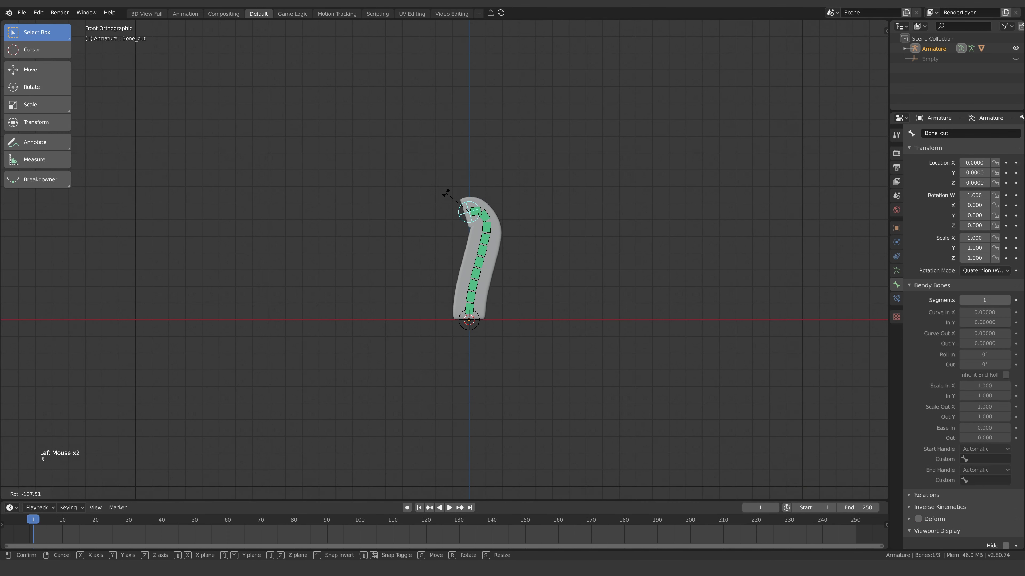
click(467, 192)
key(g)
click(386, 213)
Rotate and move Bone_in below and to the positive X side of Bone_out, bending the mesh into an arc.
click(472, 324)
key(r)
click(510, 366)
key(g)
click(461, 369)
key(r)
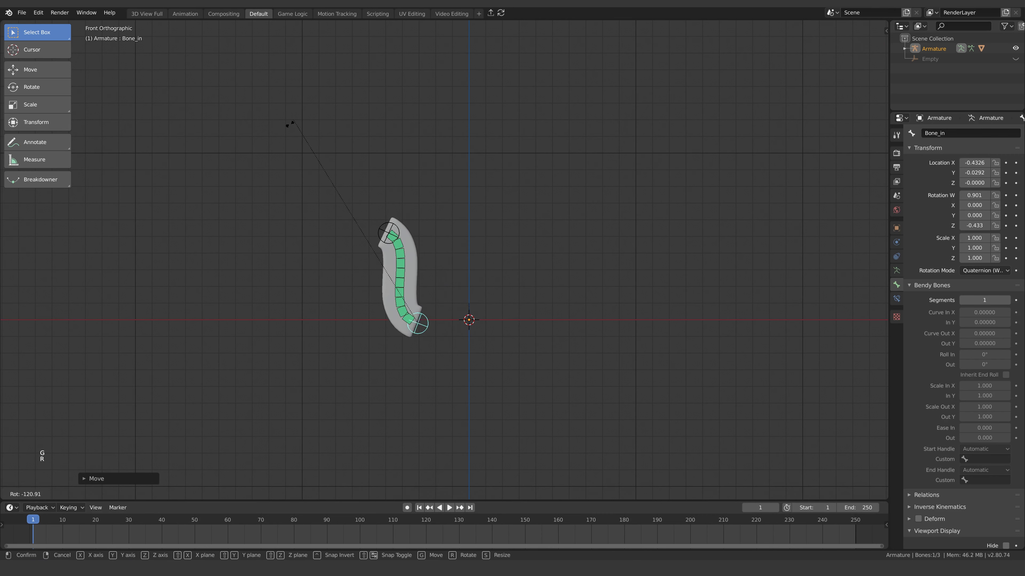
click(250, 307)
key(g)
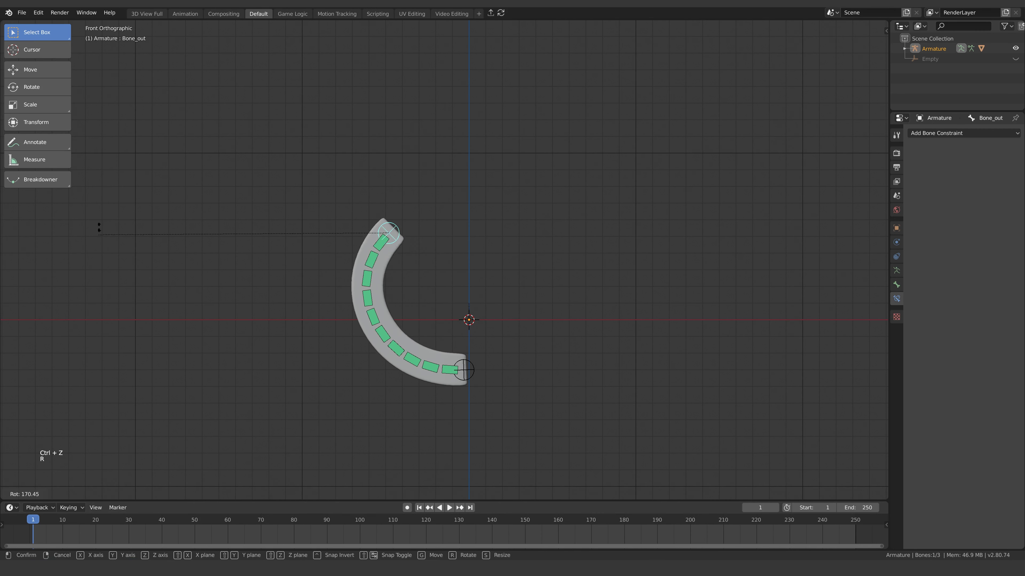
click(554, 309)
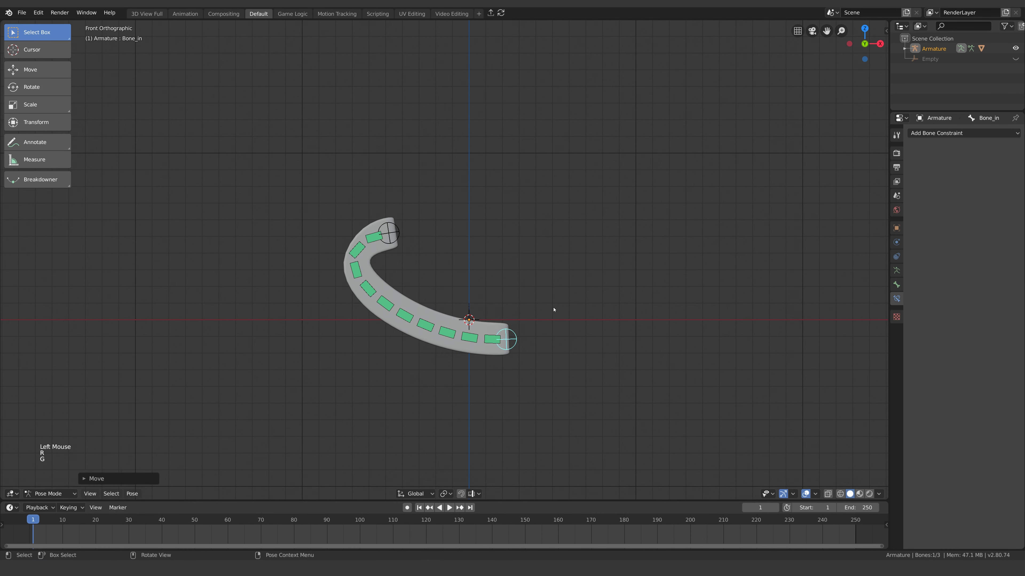
Select Bone_bendy and open its bone properties.
key(t)
key(t)
click(395, 296)
click(896, 285)
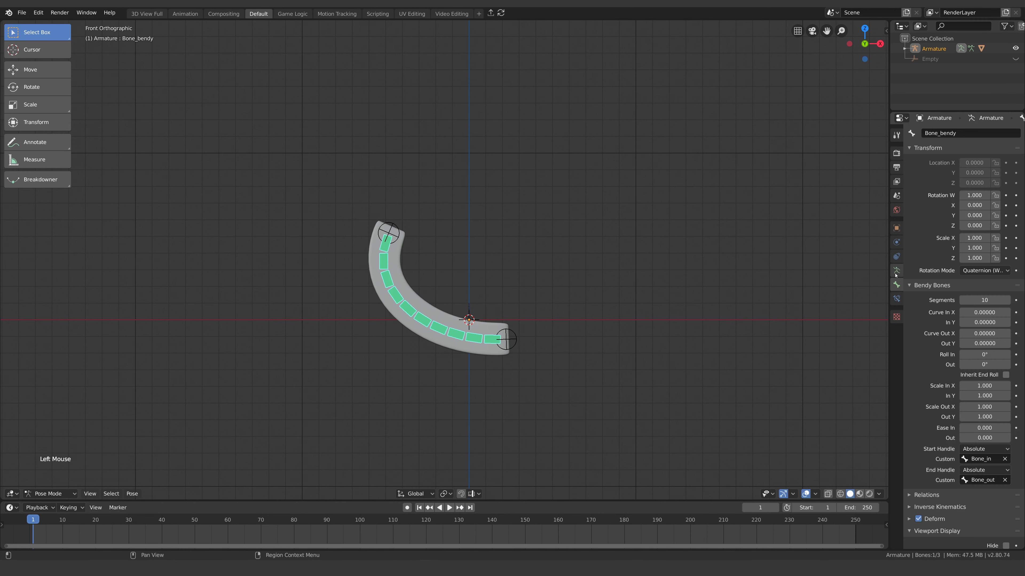